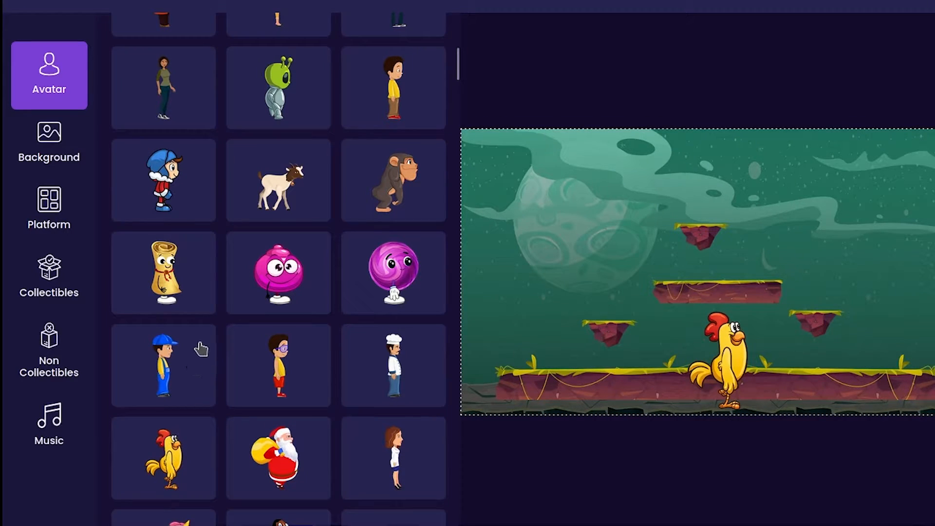
# Step: Preview several backgrounds, including the misty jungle and the orange desert, and apply the erupting volcano with forest scene
pyautogui.click(71, 140)
pyautogui.scroll(-4, 282, 294)
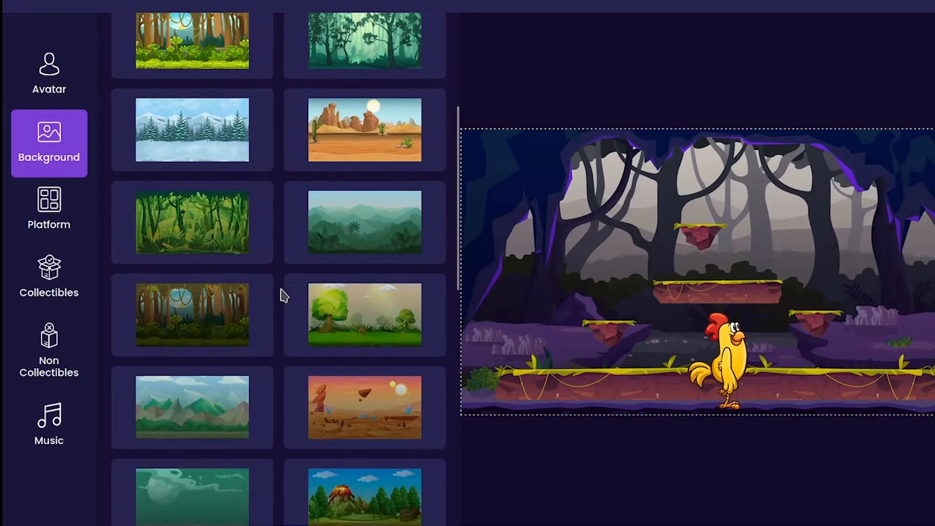
pyautogui.click(199, 255)
pyautogui.click(349, 251)
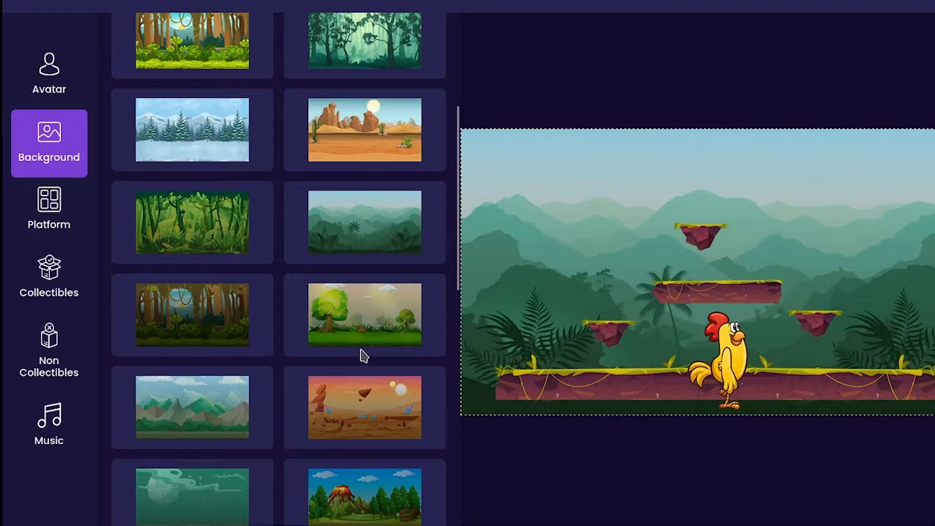
pyautogui.click(355, 315)
pyautogui.click(366, 428)
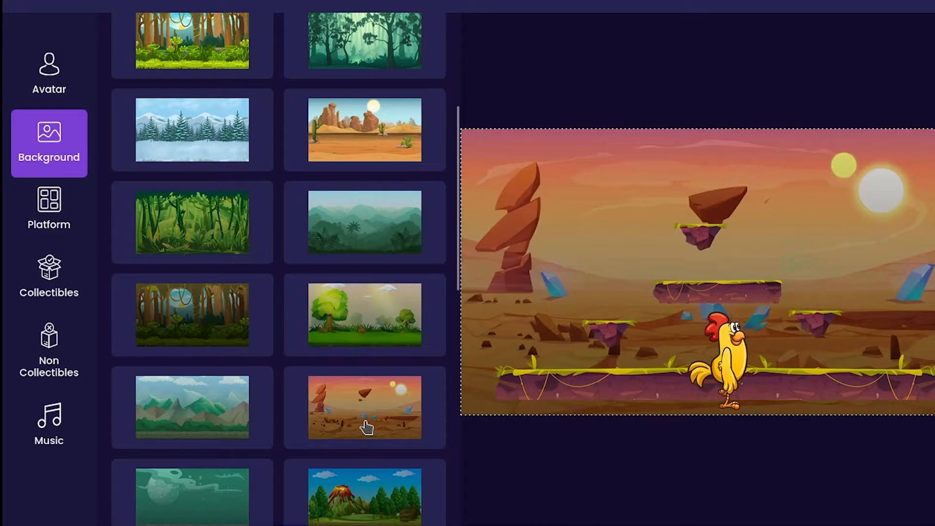
pyautogui.scroll(-3, 362, 426)
pyautogui.click(360, 422)
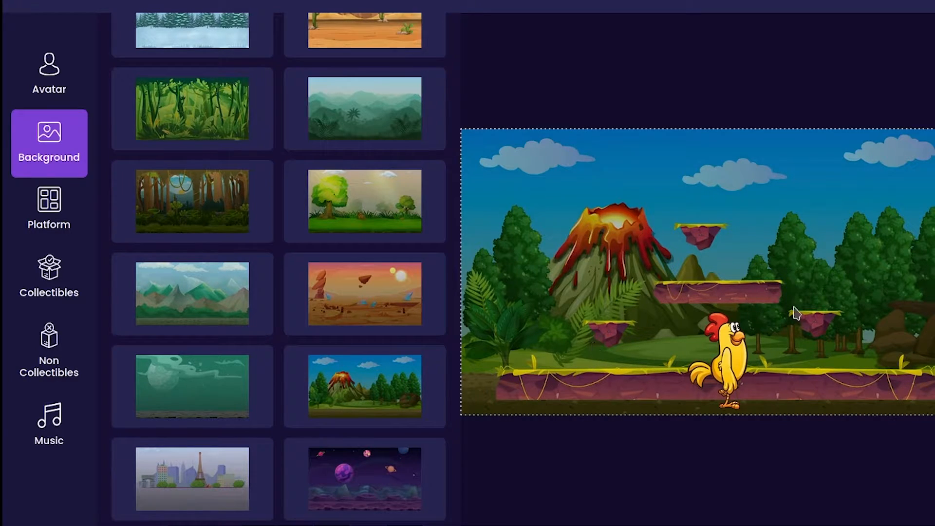
pyautogui.scroll(-3, 305, 419)
pyautogui.scroll(10, 305, 418)
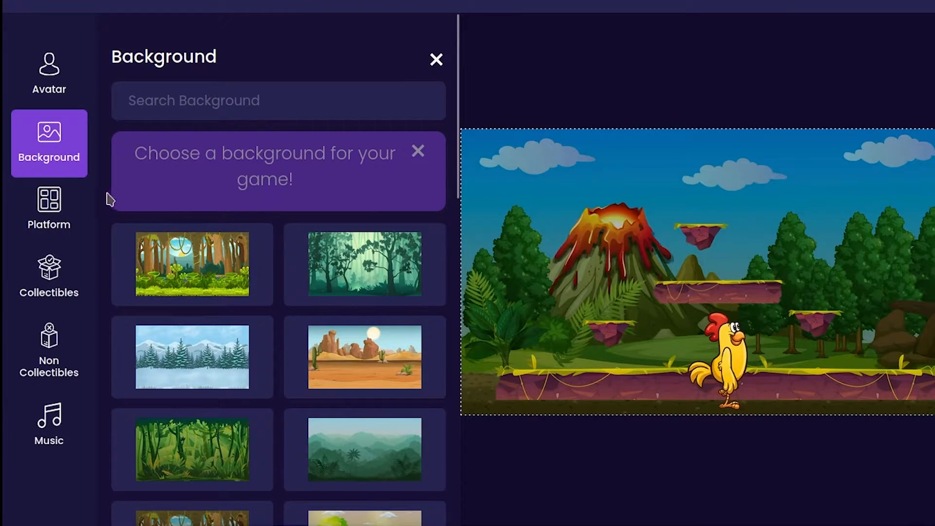
# Step: Try the ice and wooden platform styles on the scene, and switch back to the grass-topped red rock platforms
pyautogui.click(83, 192)
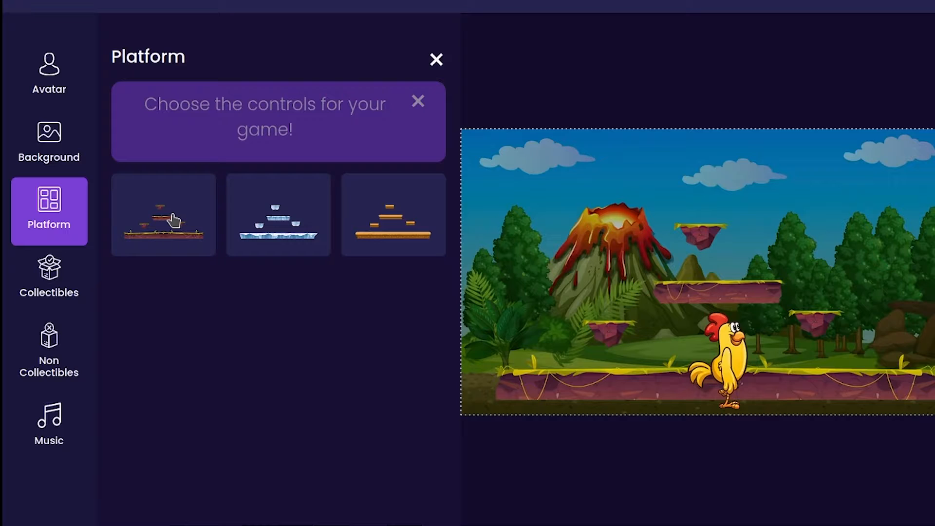
pyautogui.click(278, 235)
pyautogui.click(368, 242)
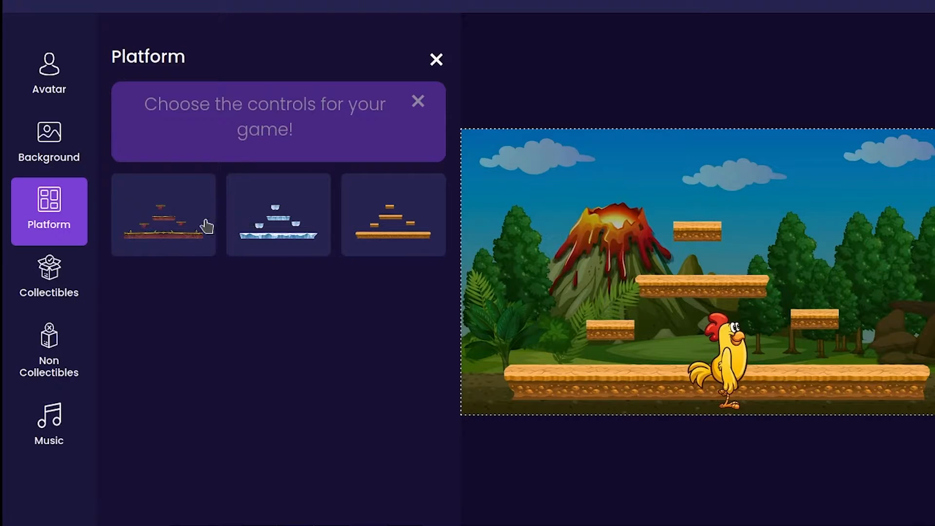
pyautogui.click(182, 215)
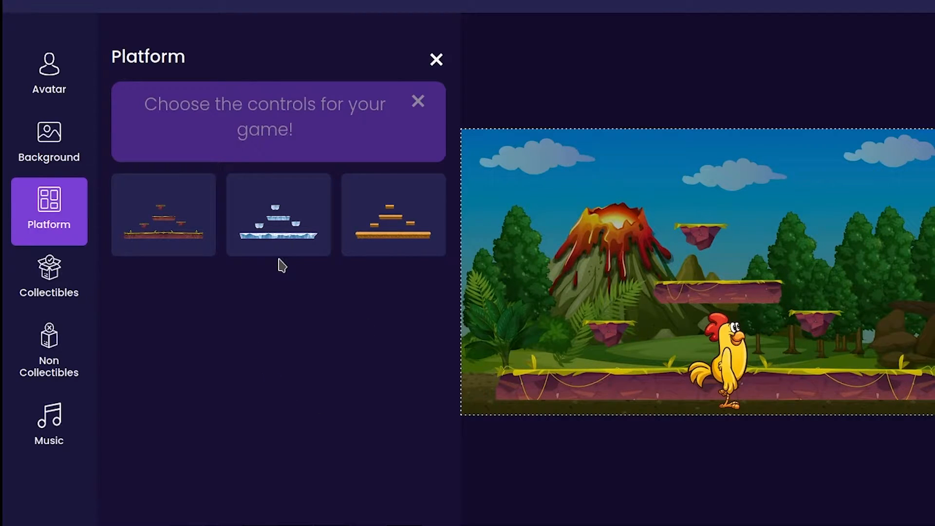
pyautogui.click(256, 222)
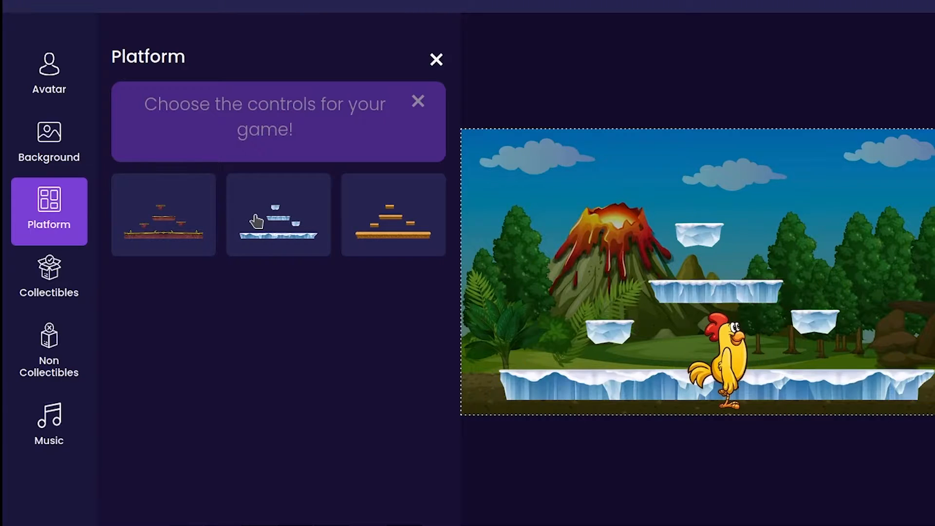
pyautogui.click(197, 200)
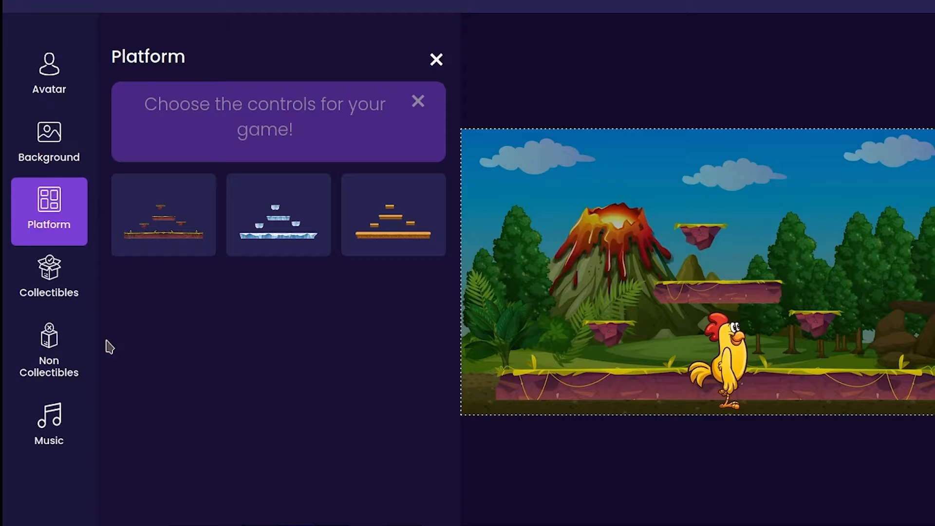
# Step: Browse the collectibles library for images that can stand for correct answers
pyautogui.click(44, 299)
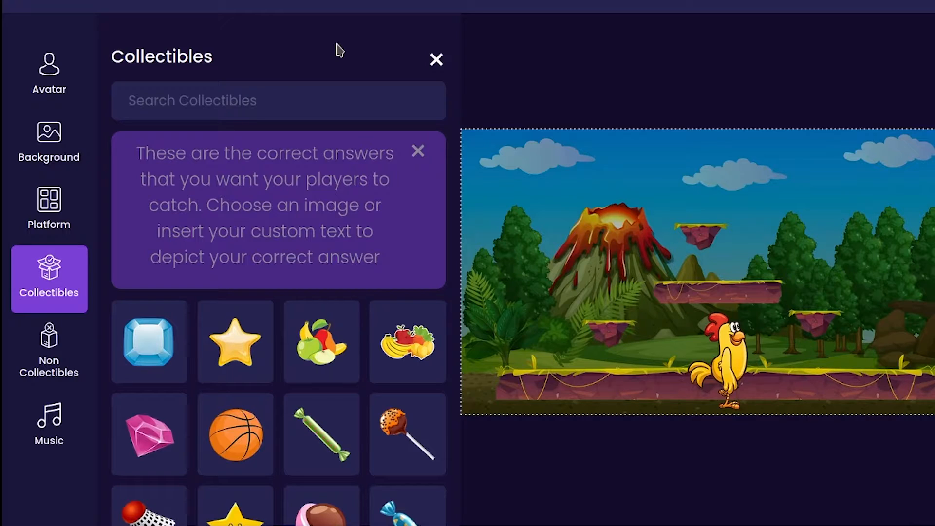
pyautogui.scroll(-15, 292, 241)
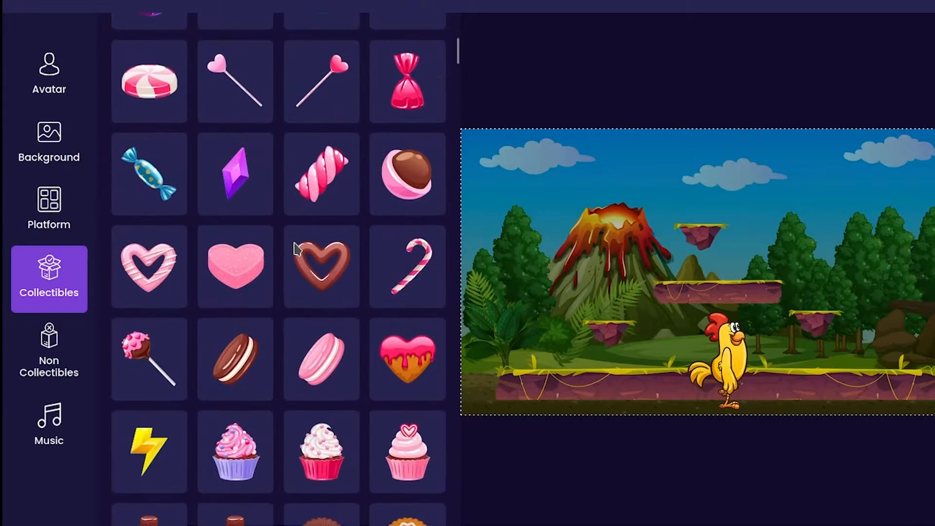
pyautogui.scroll(-5, 302, 250)
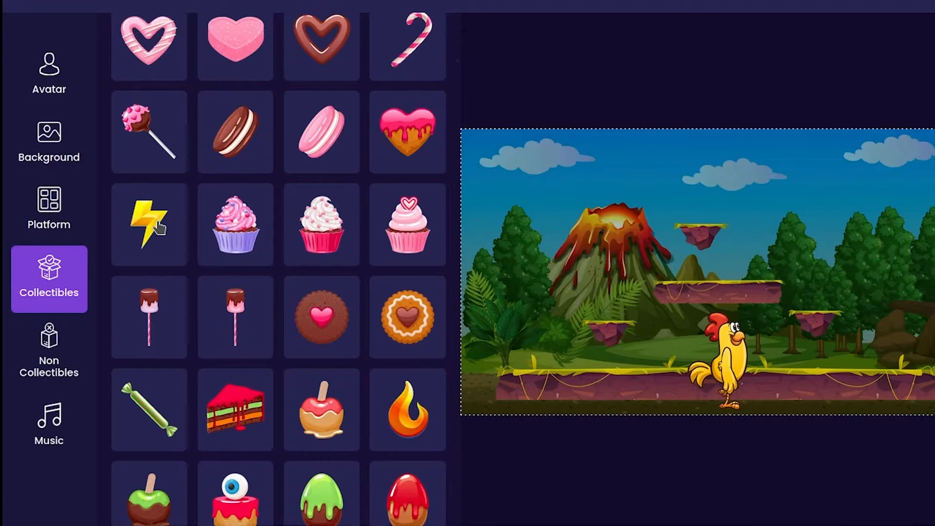
pyautogui.scroll(2, 160, 226)
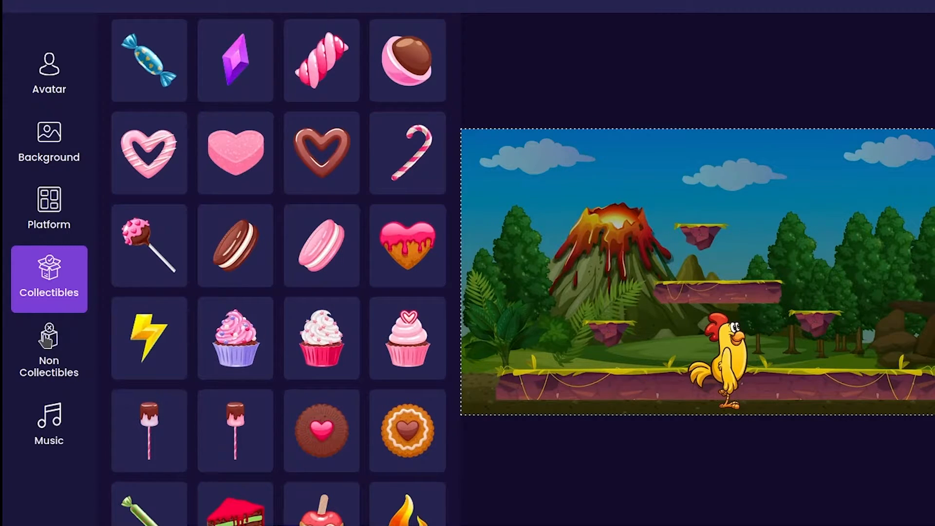
# Step: Browse the non-collectibles library for images that can stand for wrong answers, from the sweets and shapes to the balls, toys and fruit
pyautogui.click(46, 342)
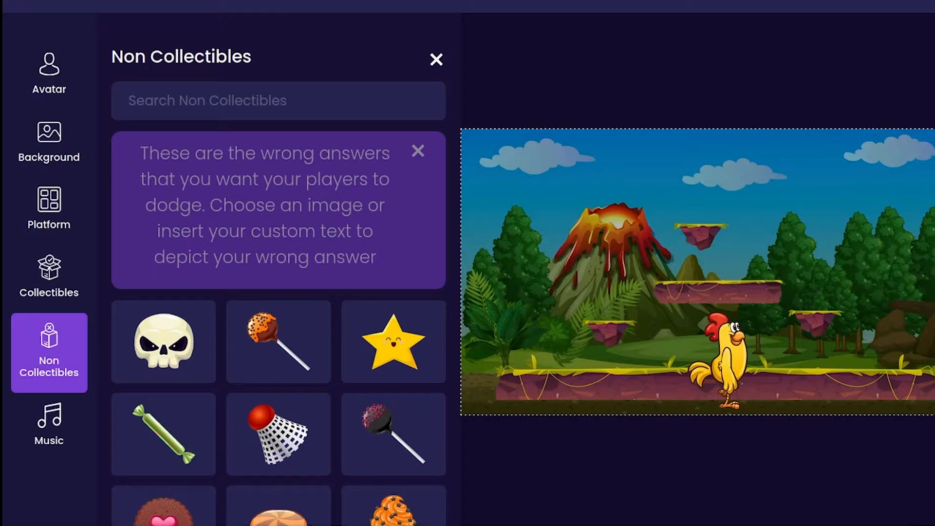
pyautogui.scroll(-8, 338, 88)
pyautogui.scroll(-4, 340, 92)
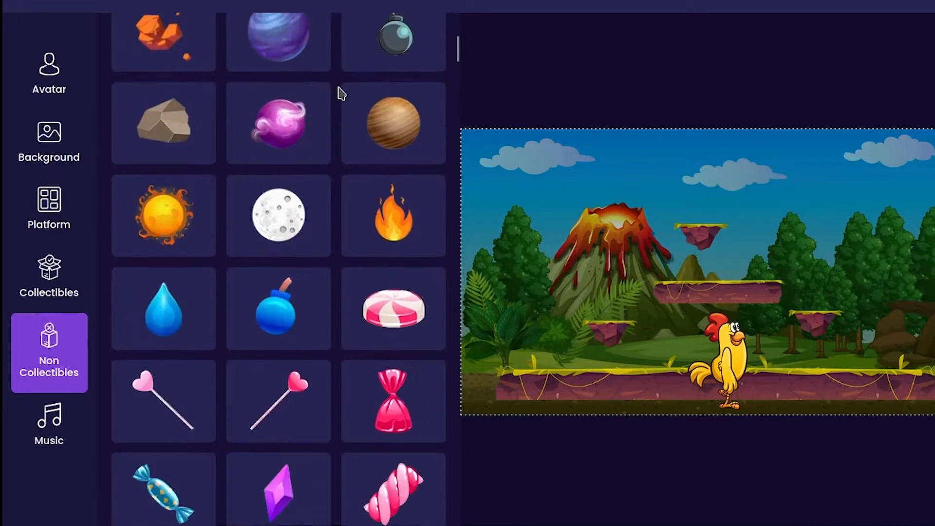
pyautogui.scroll(-14, 341, 93)
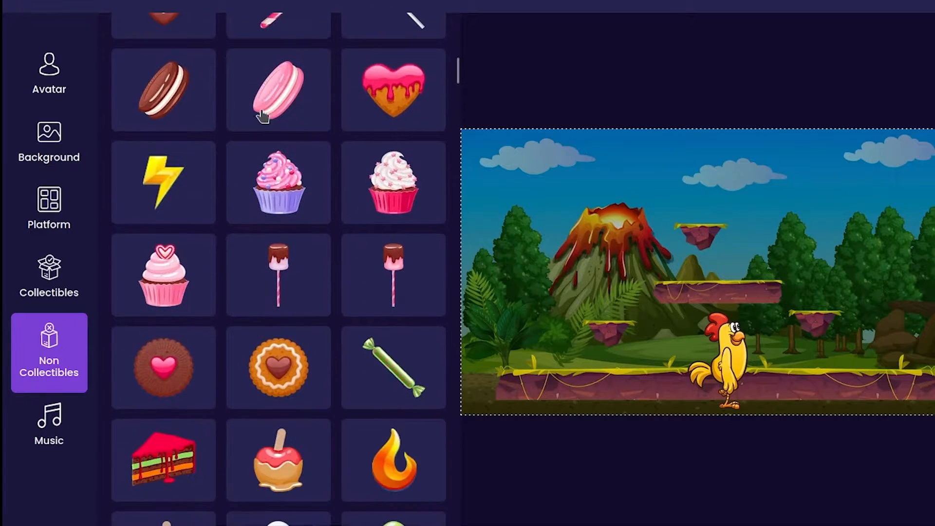
pyautogui.scroll(-15, 263, 117)
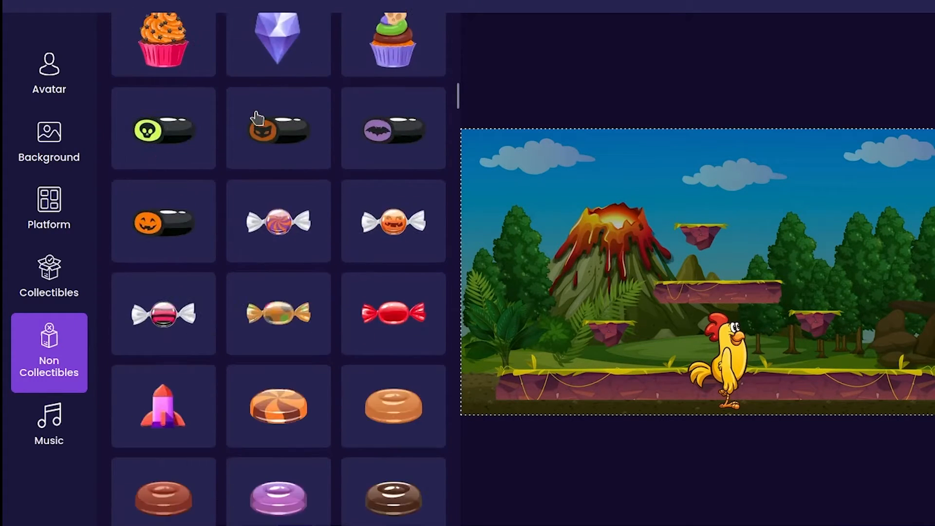
pyautogui.scroll(-16, 258, 118)
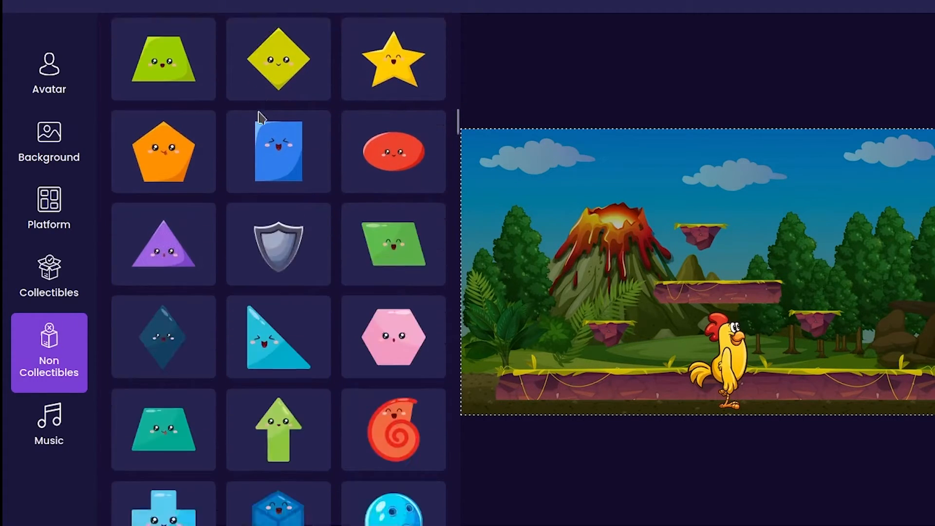
pyautogui.scroll(-15, 260, 117)
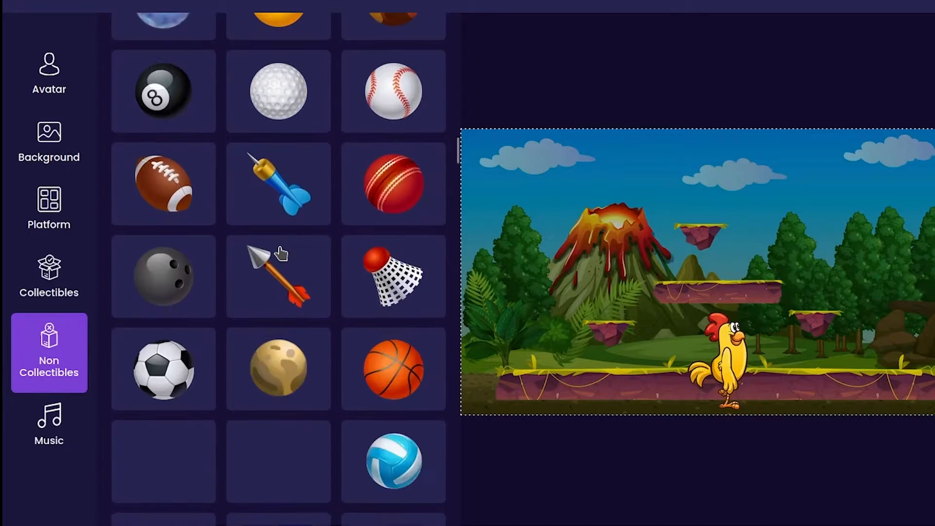
pyautogui.scroll(-8, 281, 254)
pyautogui.scroll(-2, 283, 253)
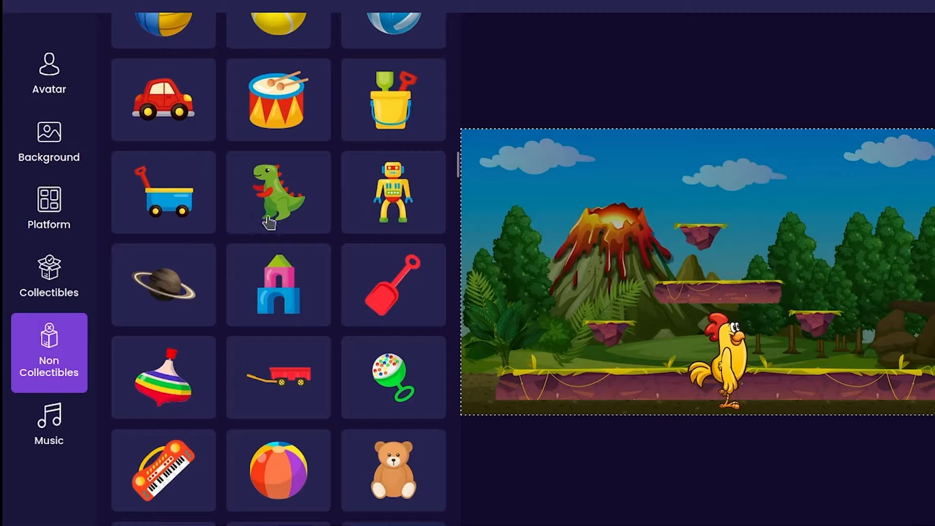
pyautogui.scroll(-8, 289, 210)
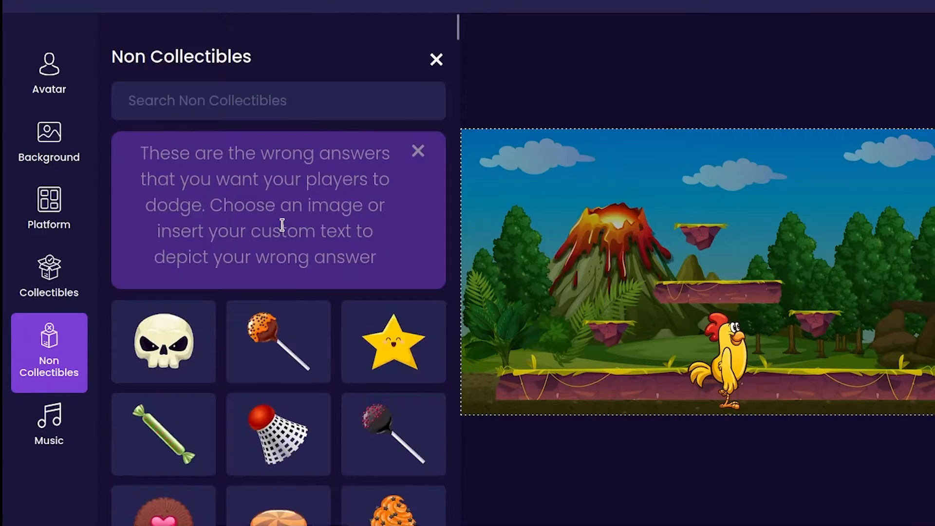
pyautogui.scroll(-12, 282, 232)
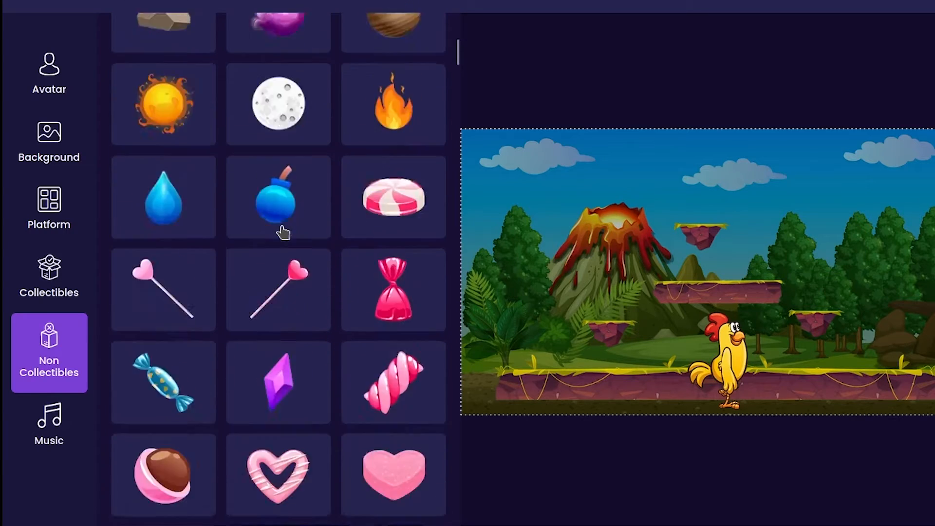
pyautogui.scroll(-18, 283, 231)
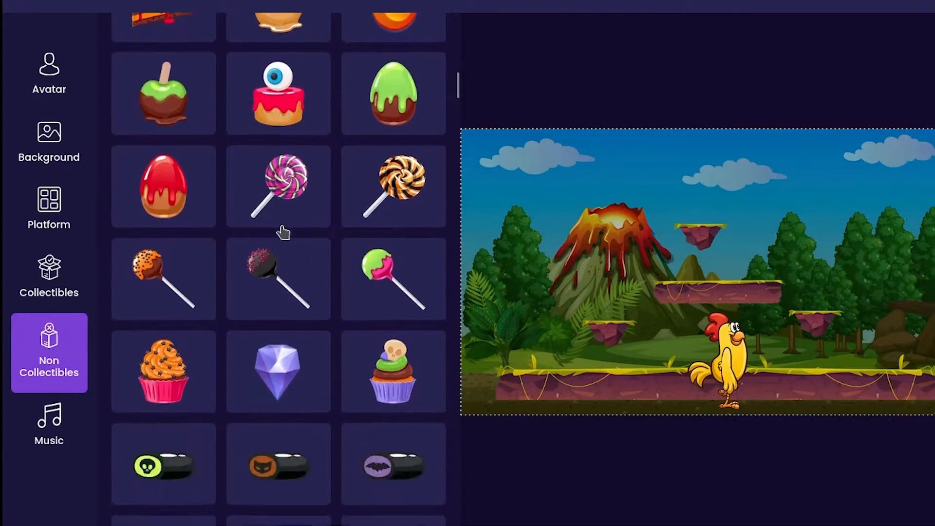
pyautogui.scroll(-16, 288, 233)
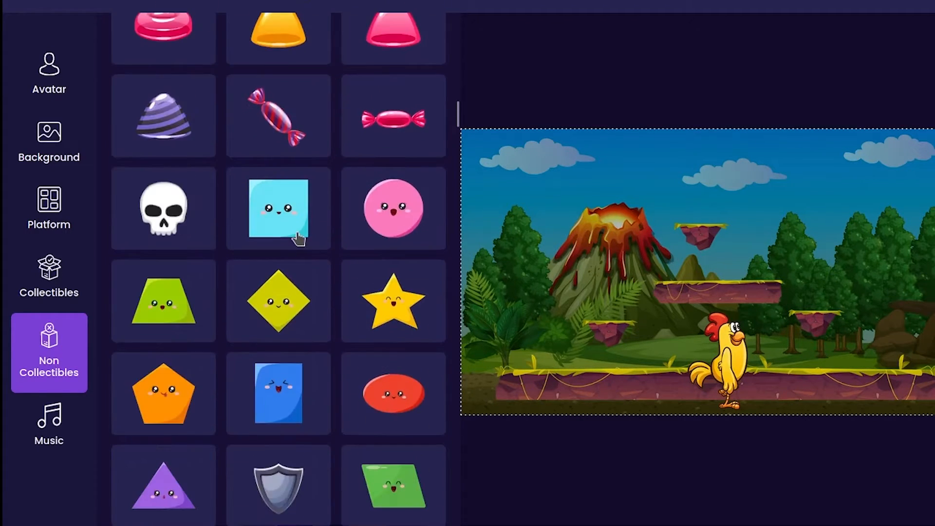
pyautogui.scroll(-16, 298, 239)
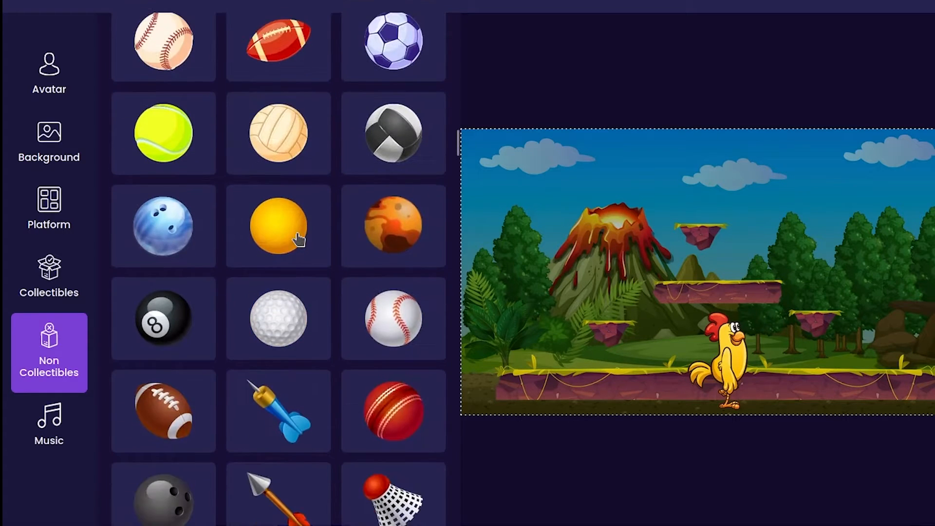
pyautogui.scroll(-18, 298, 238)
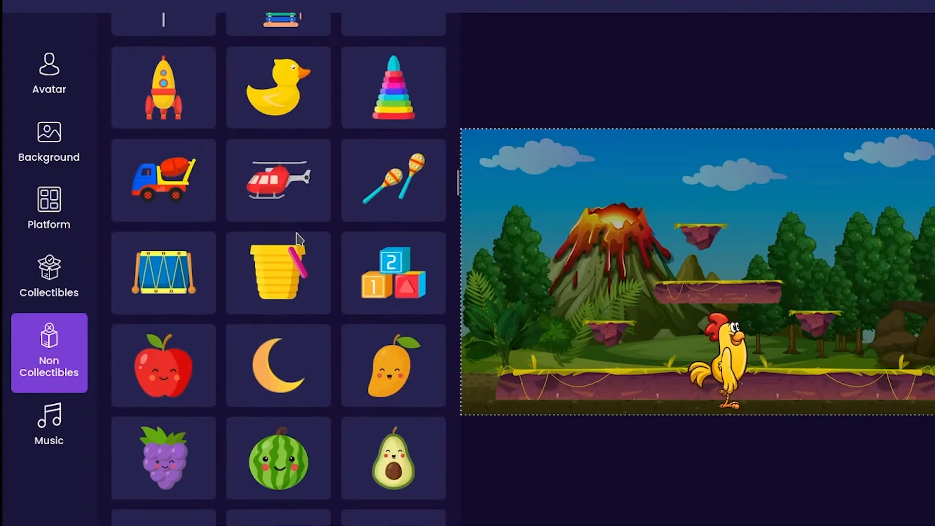
pyautogui.scroll(2, 297, 239)
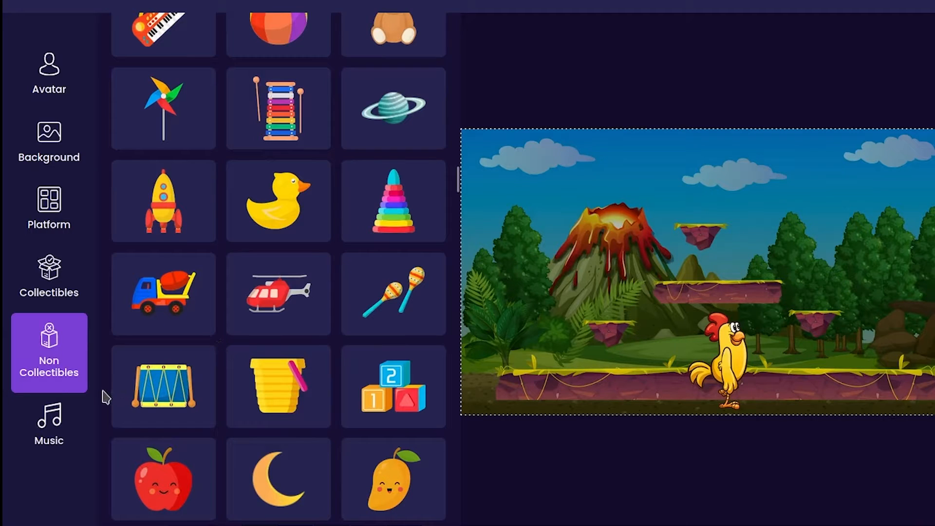
# Step: Add the French jazz track as the game's music
pyautogui.click(71, 414)
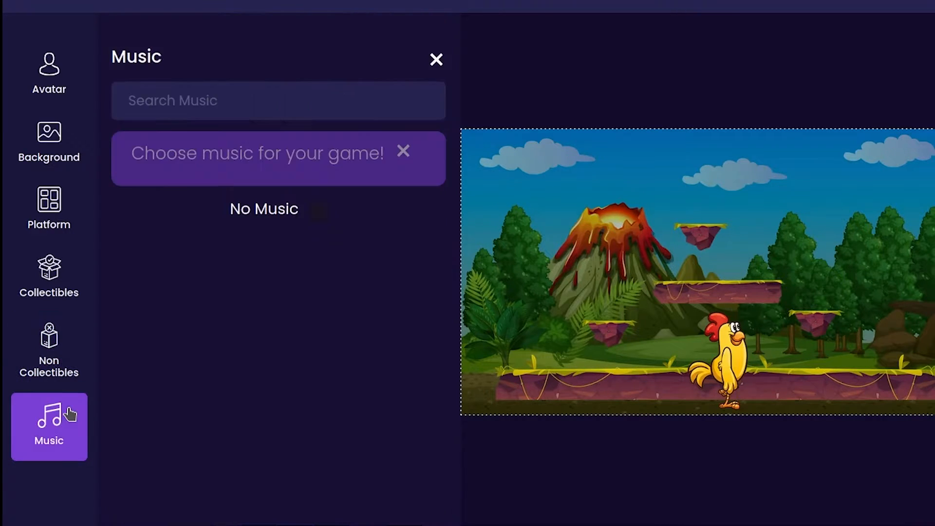
pyautogui.scroll(-5, 292, 244)
pyautogui.scroll(-5, 313, 234)
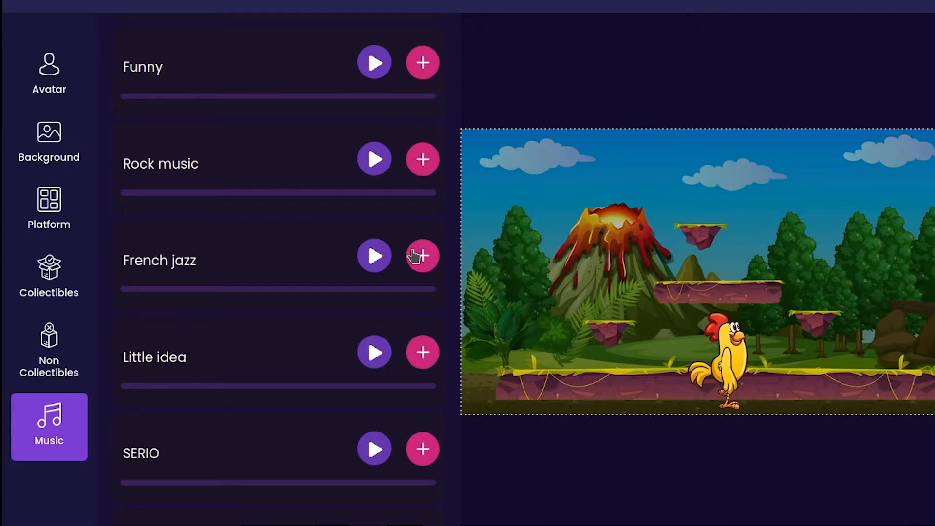
pyautogui.click(413, 255)
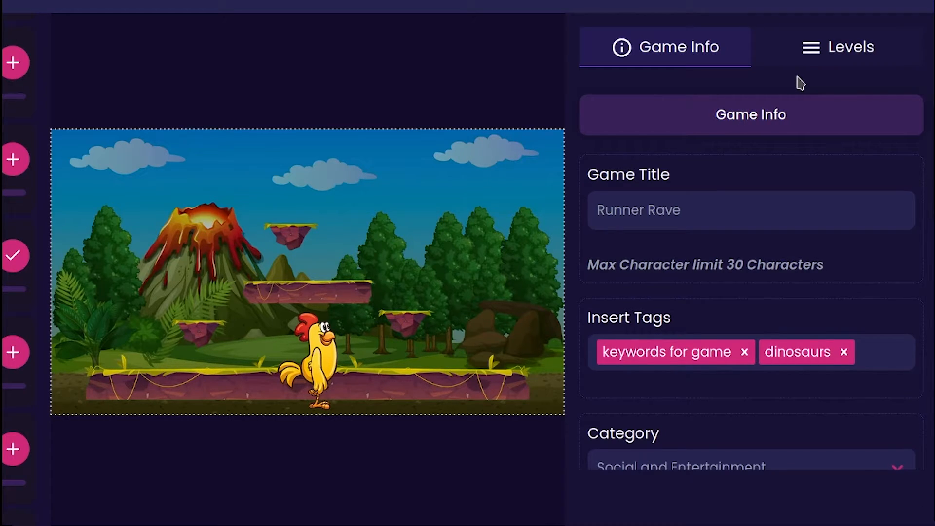
# Step: Replace the game title with "Collect the Lightning"
pyautogui.moveTo(681, 210); pyautogui.dragTo(597, 220)
pyautogui.write('Col')
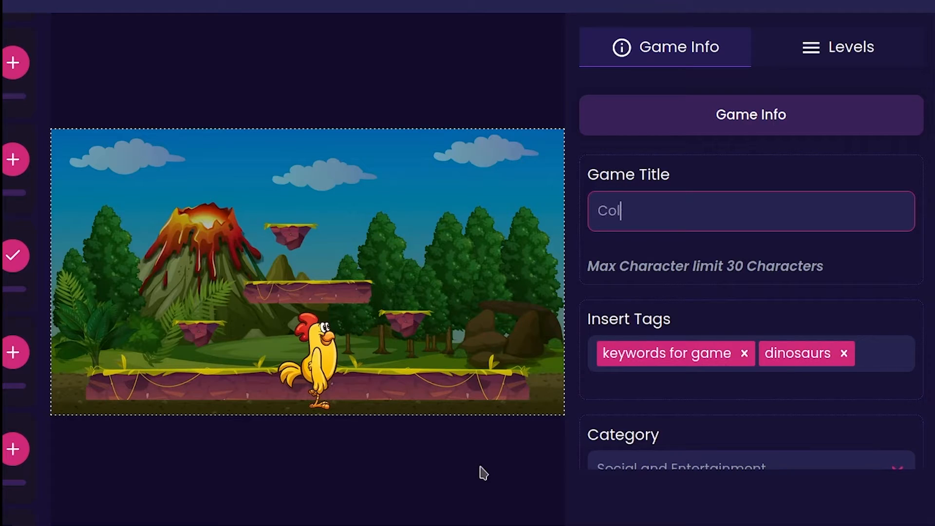
pyautogui.write('lect the Ligh')
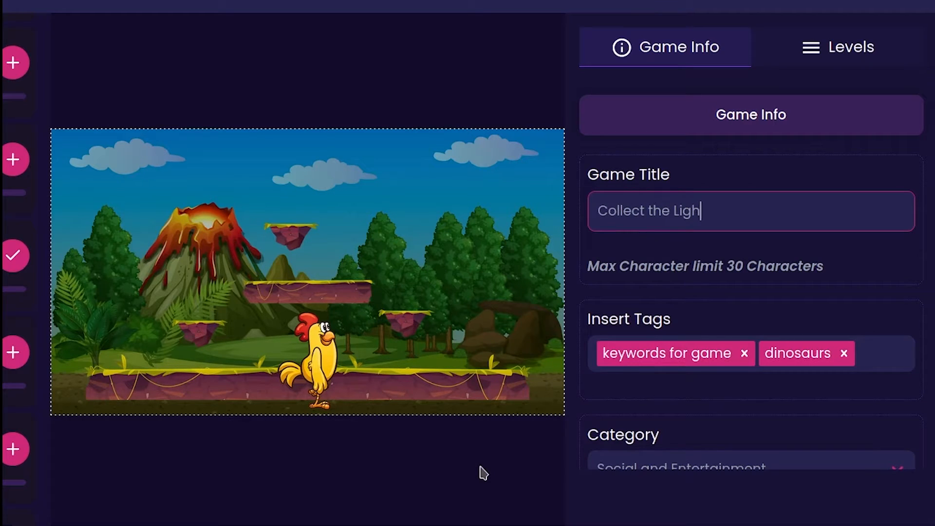
pyautogui.write('tning')
pyautogui.click(811, 427)
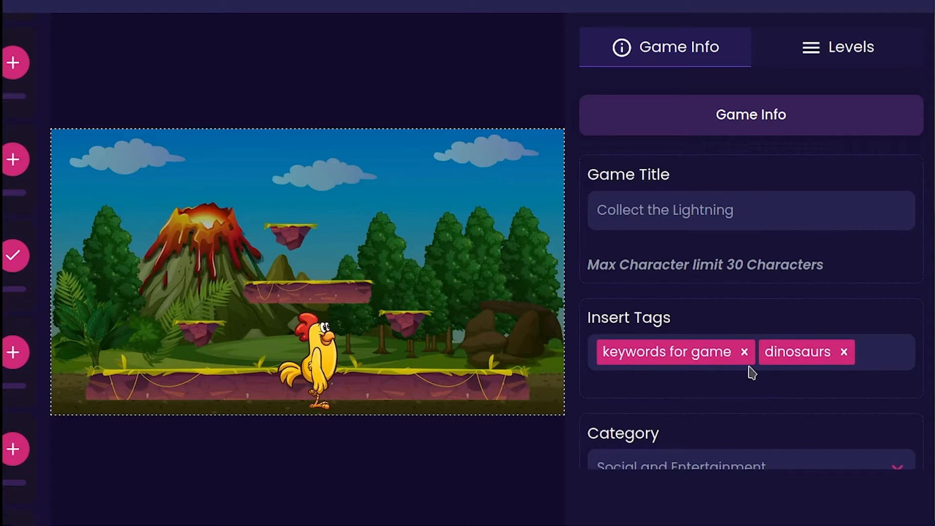
# Step: Replace the game's existing tags with "collector" and "lightning"
pyautogui.click(743, 352)
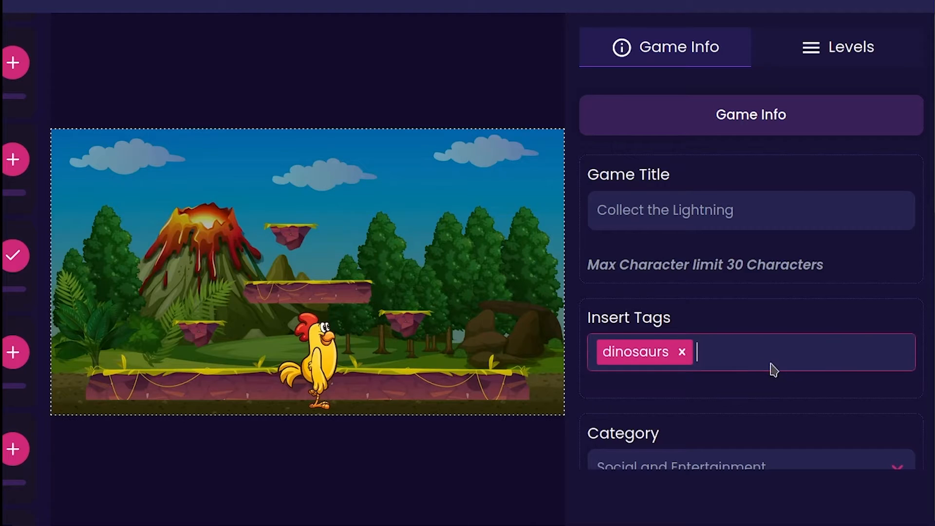
pyautogui.click(684, 350)
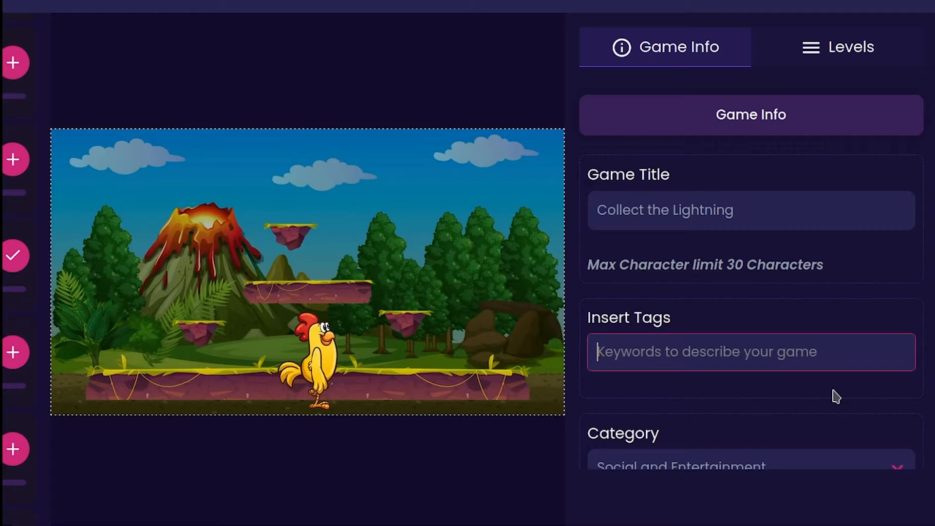
pyautogui.write('collector')
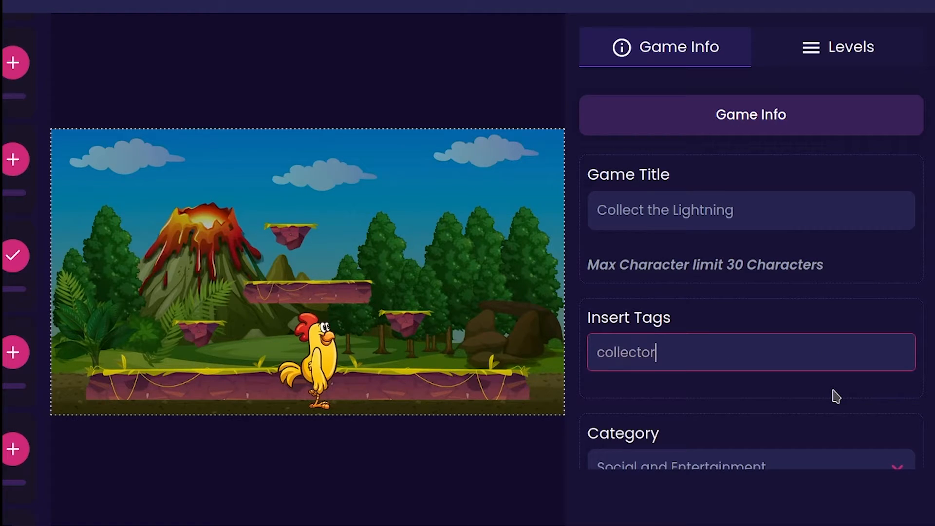
pyautogui.press('Return')
pyautogui.write('lightning')
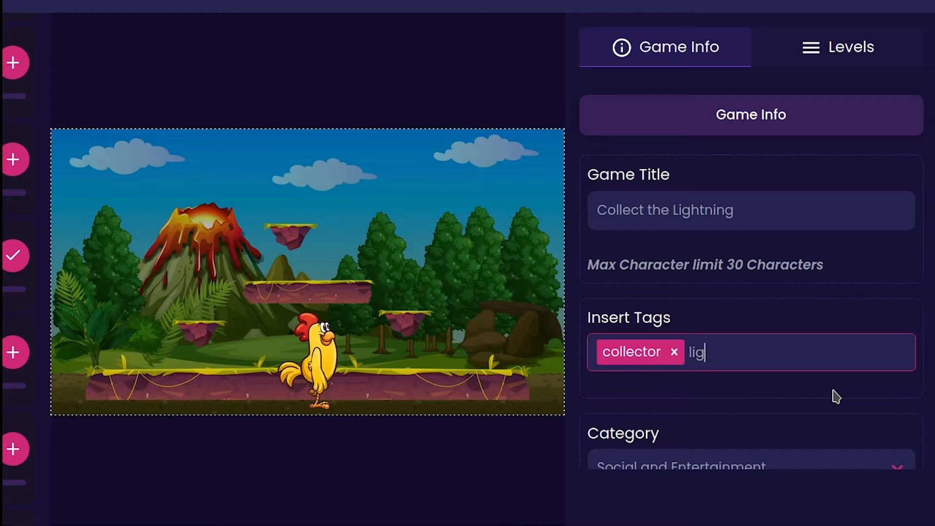
pyautogui.press('Return')
# Step: Choose Social and Entertainment as the game's category
pyautogui.scroll(-3, 858, 405)
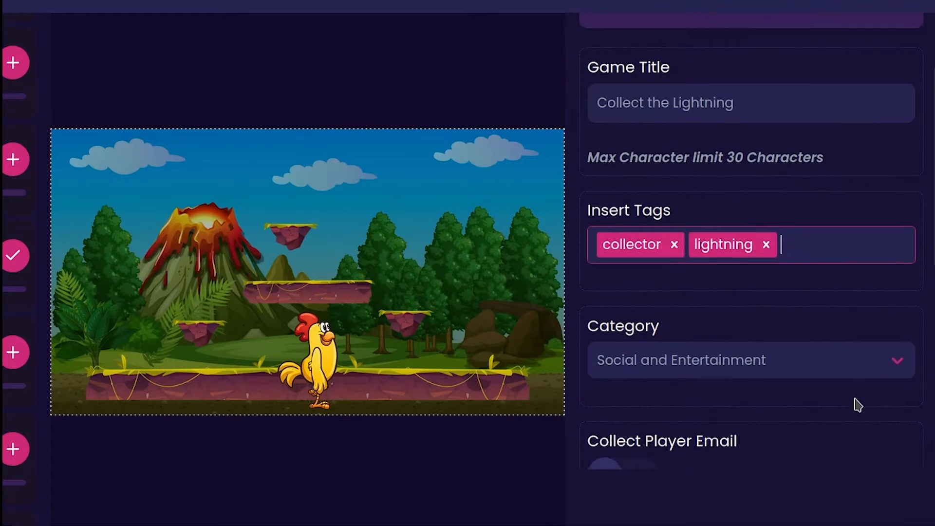
pyautogui.scroll(-3, 858, 406)
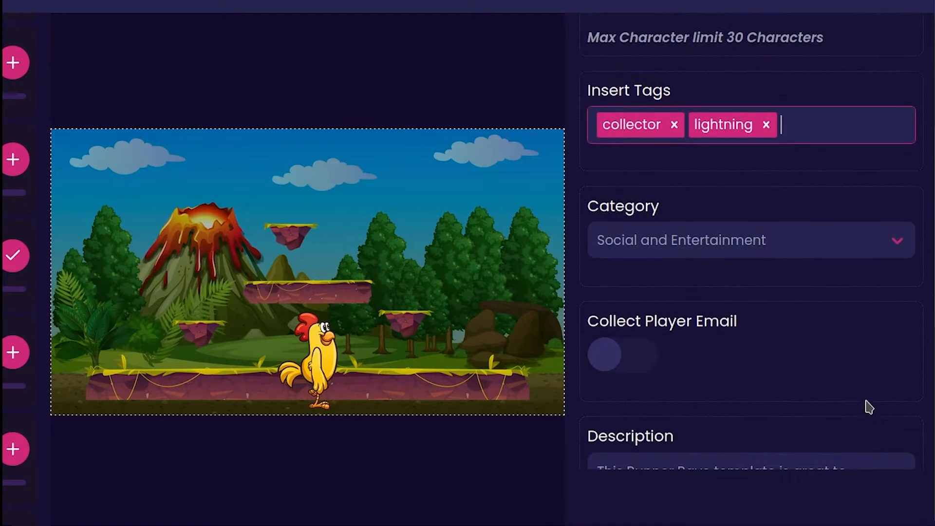
pyautogui.click(717, 239)
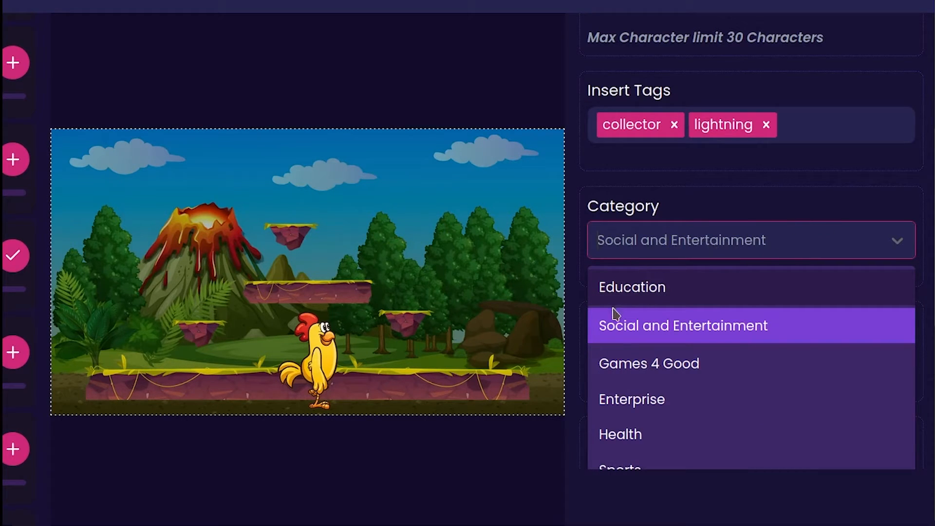
pyautogui.click(638, 326)
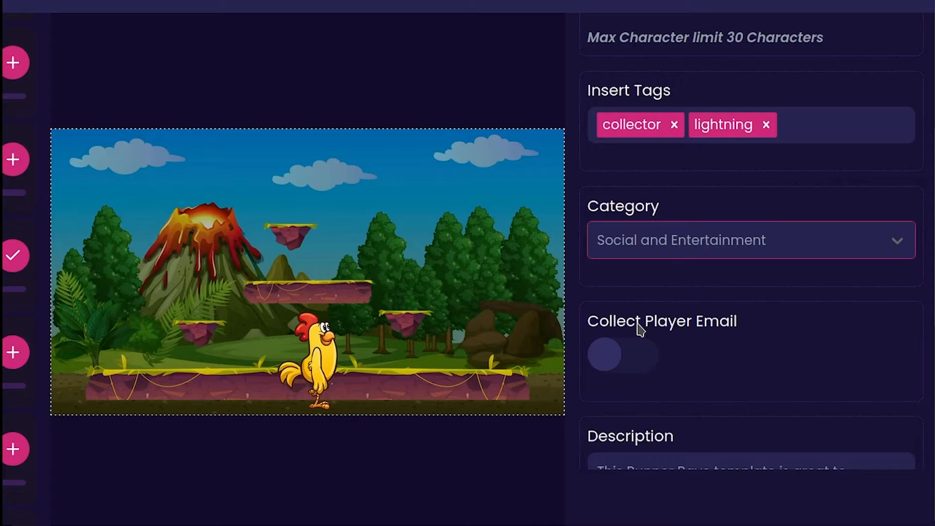
pyautogui.click(803, 403)
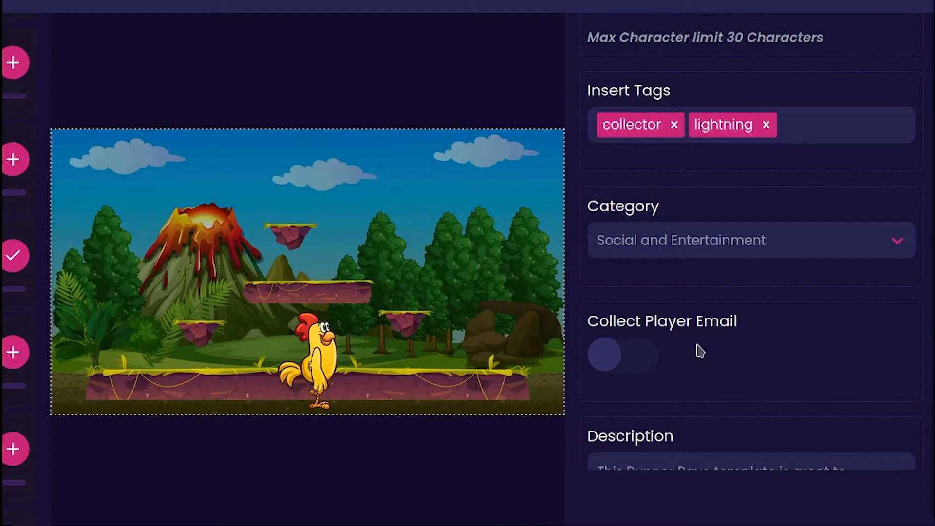
# Step: Replace the game description with "Collect the lightning bolts and avoid the rubber duckies!"
pyautogui.scroll(-2, 725, 370)
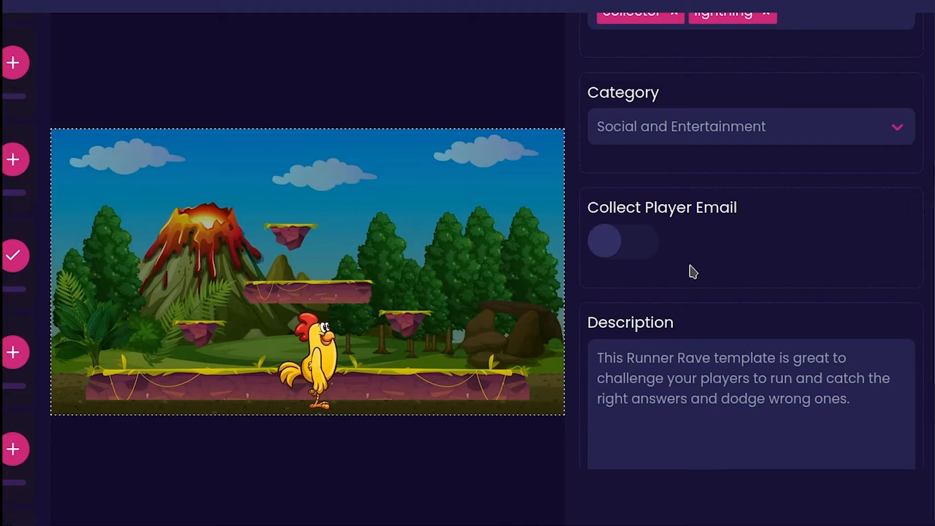
pyautogui.click(858, 401)
pyautogui.hotkey('ctrl', 'a')
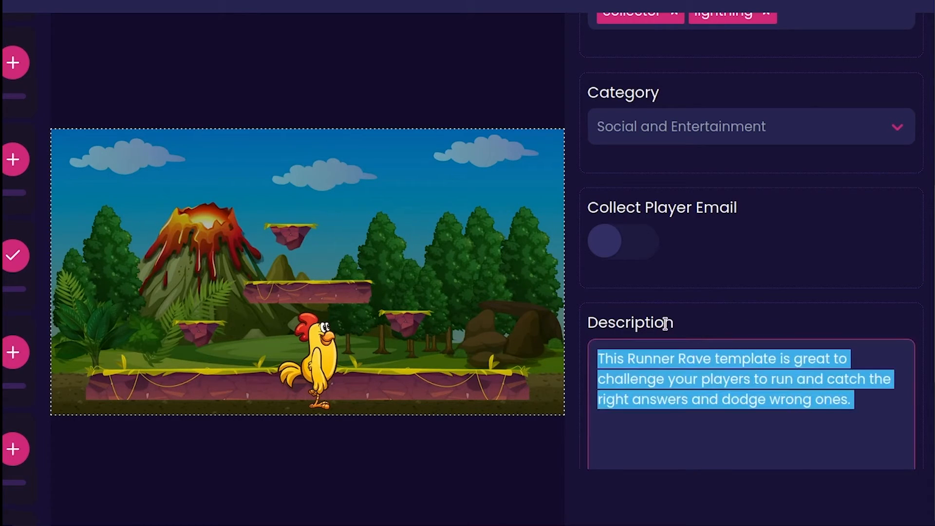
pyautogui.write('Coll')
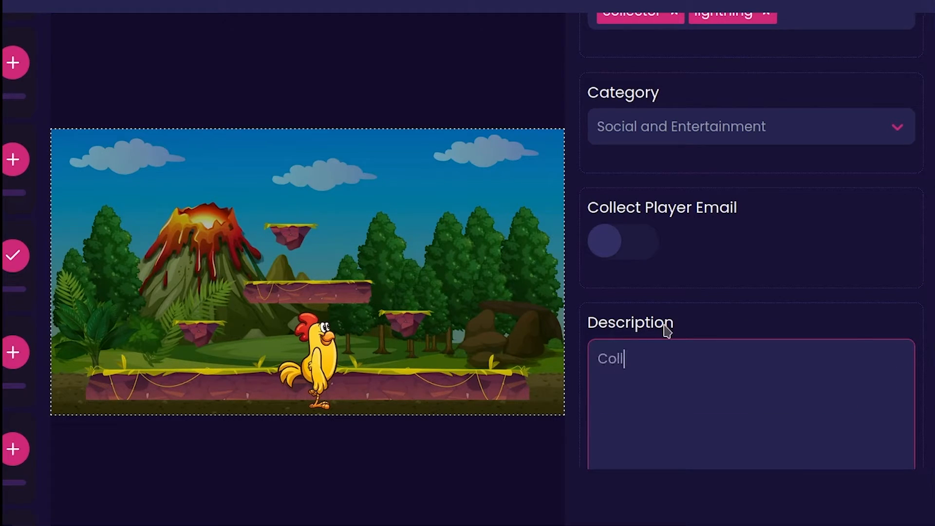
pyautogui.write('ect the lightning bo')
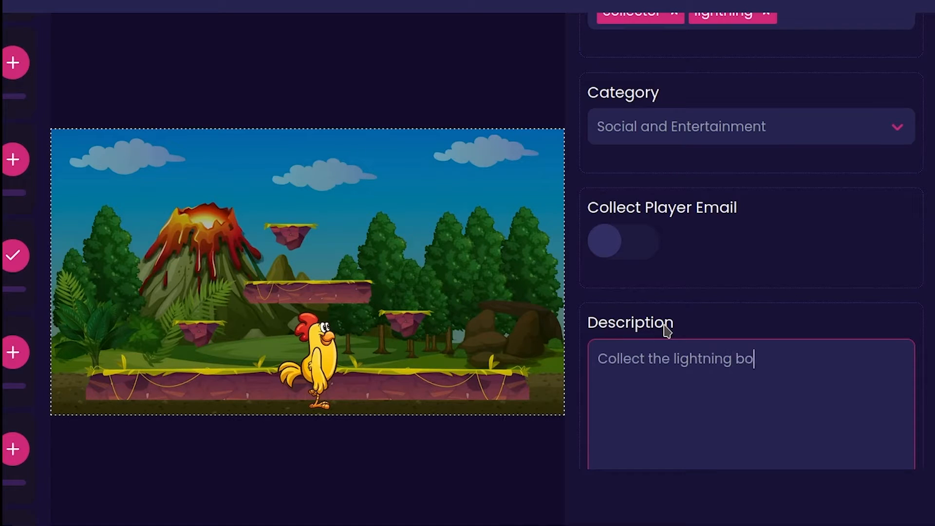
pyautogui.write('lts and avoid the rubber duckies!')
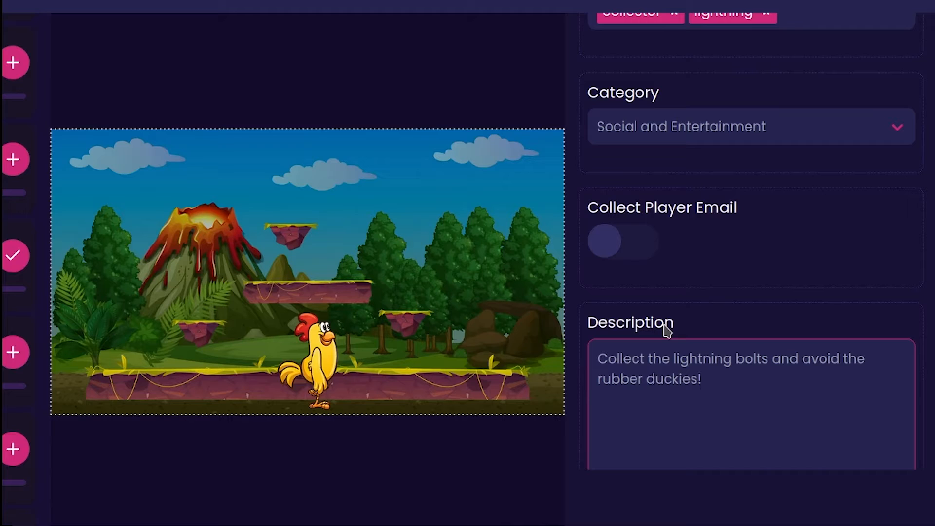
# Step: In the level settings, replace Level 1's introduction with "Lightning Larry's Spark!"
pyautogui.scroll(-4, 853, 432)
pyautogui.scroll(8, 854, 427)
pyautogui.scroll(3, 853, 432)
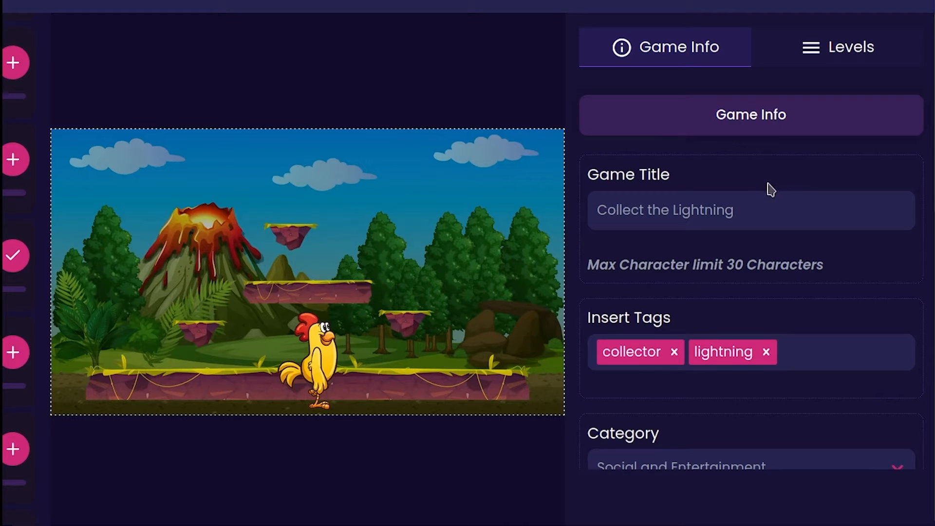
pyautogui.click(851, 49)
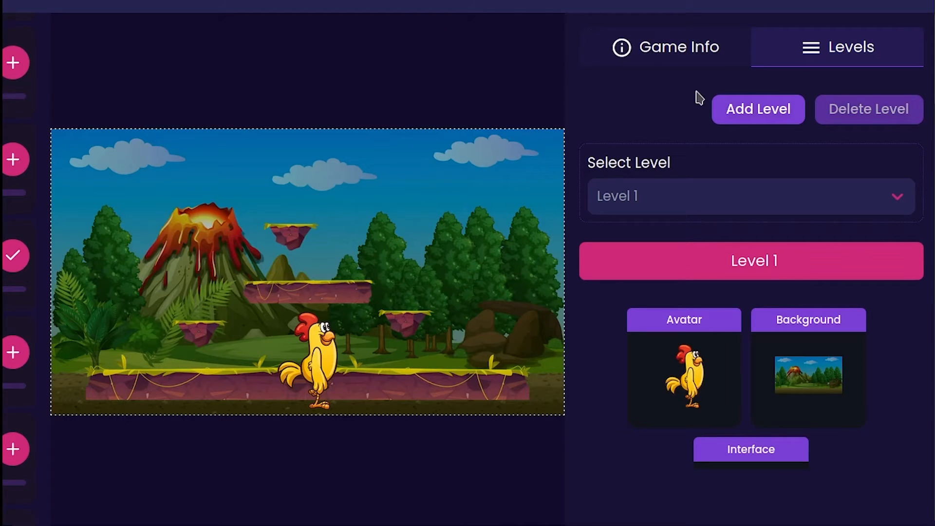
pyautogui.scroll(-5, 698, 97)
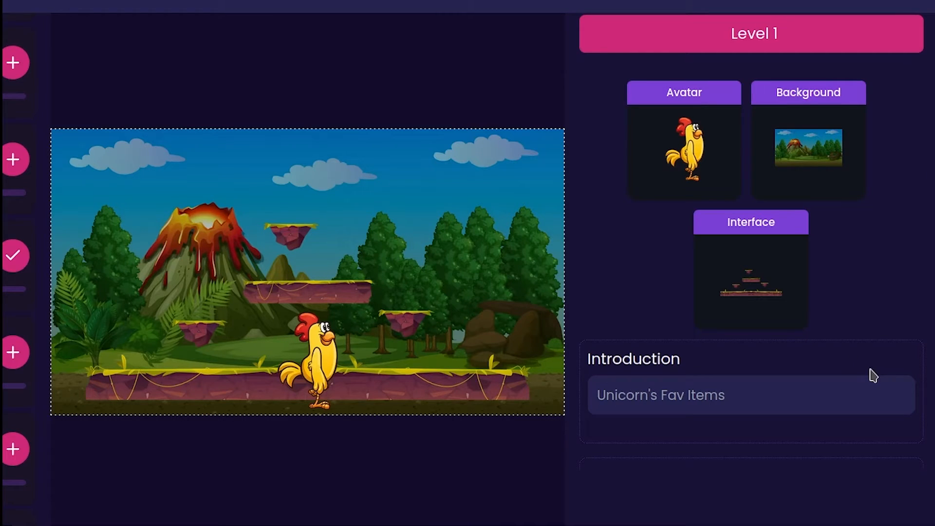
pyautogui.scroll(-2, 873, 375)
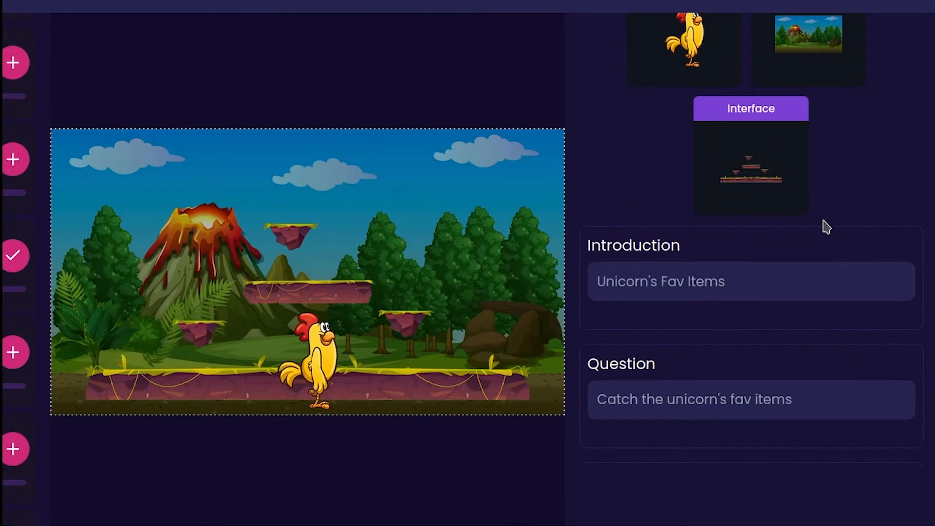
pyautogui.click(822, 293)
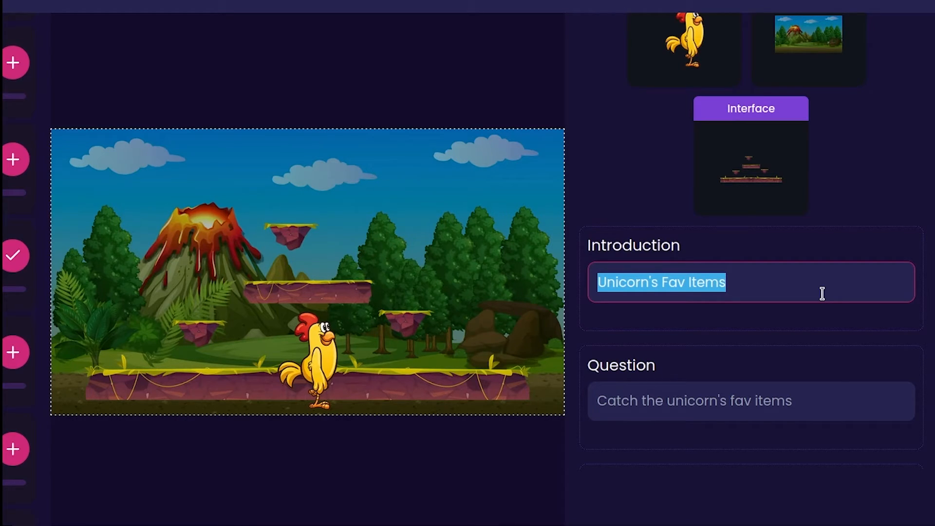
pyautogui.write('Li')
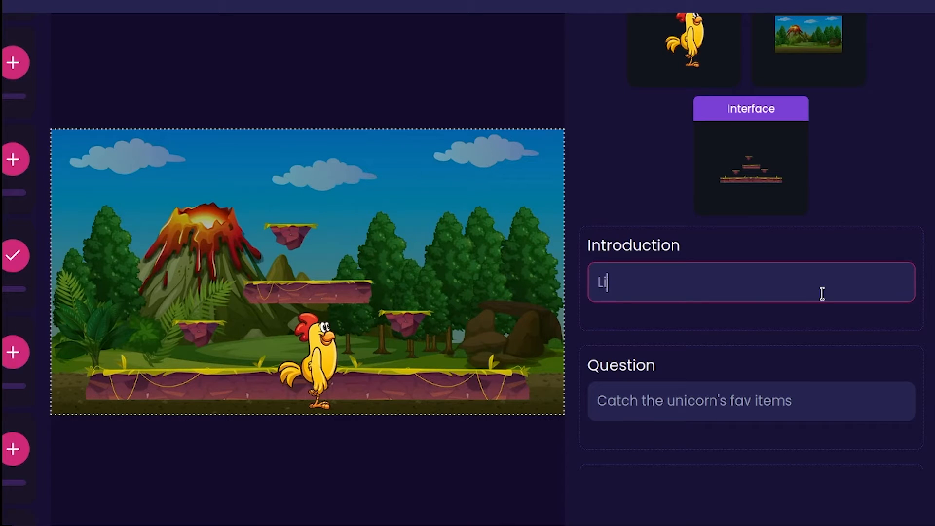
pyautogui.write("ghtning Larry's Spark!")
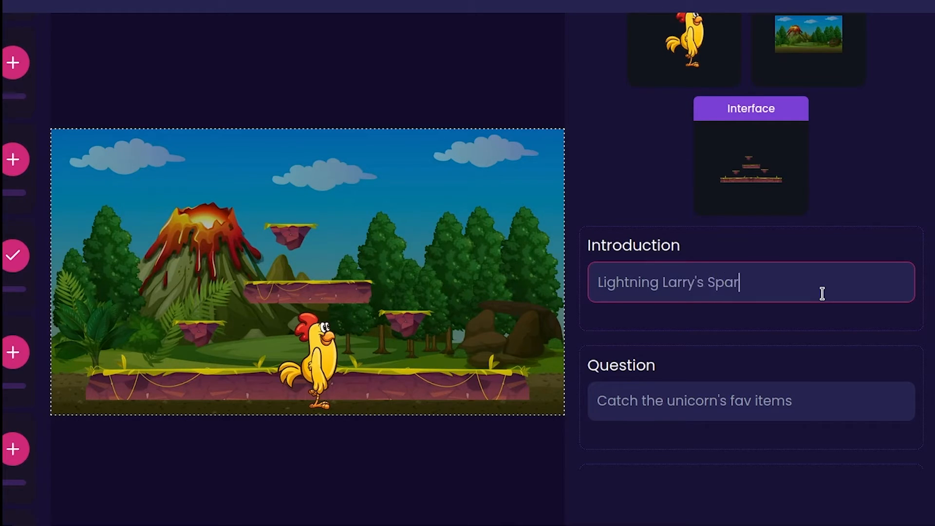
pyautogui.click(894, 334)
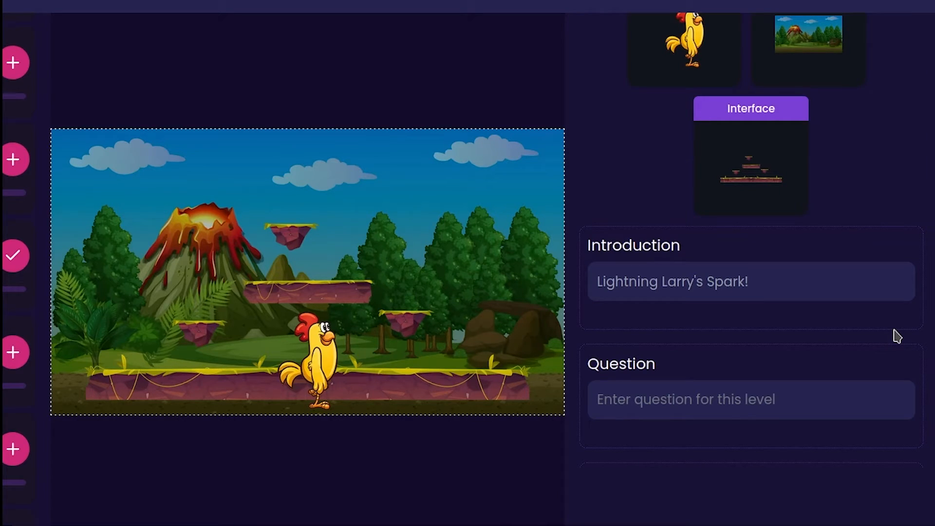
# Step: Enter "Help Lightning Larry capture his lightning bolts!" as the question for Level 1
pyautogui.click(659, 398)
pyautogui.write('H')
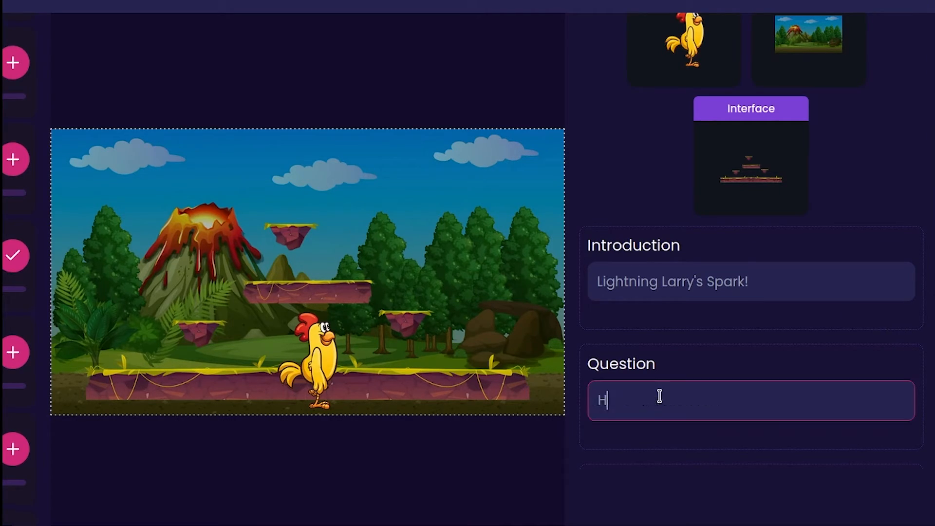
pyautogui.write('elp Lightning Larr')
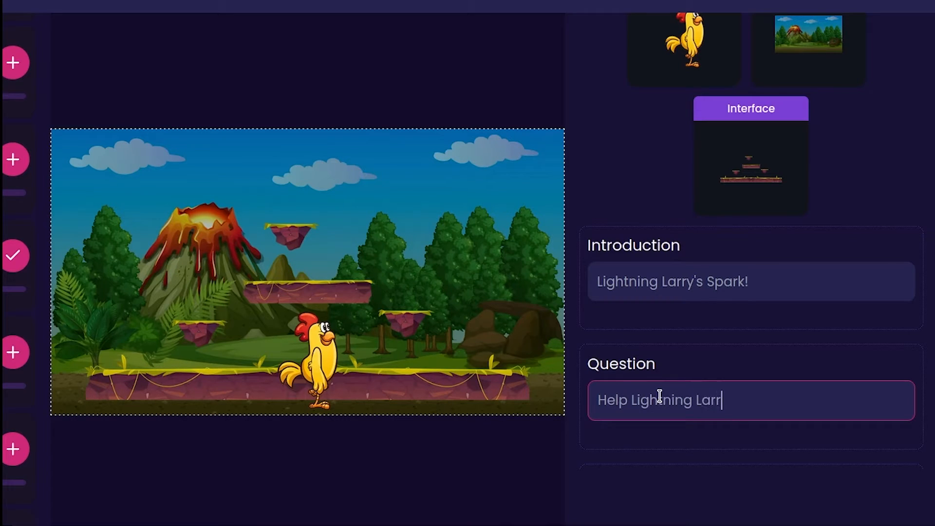
pyautogui.write('y capture his lightning bolts!')
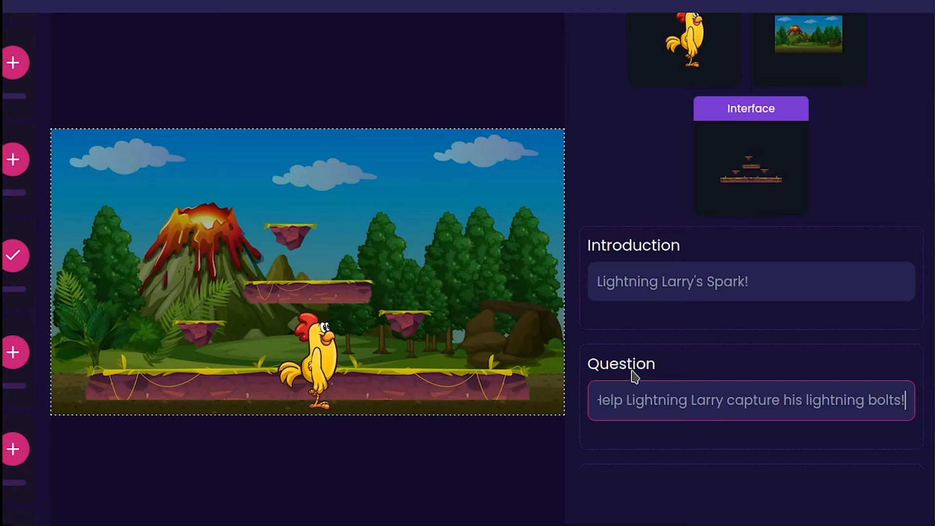
# Step: Replace Level 1's closing answer with "Thanks for playing my game!"
pyautogui.scroll(-2, 634, 376)
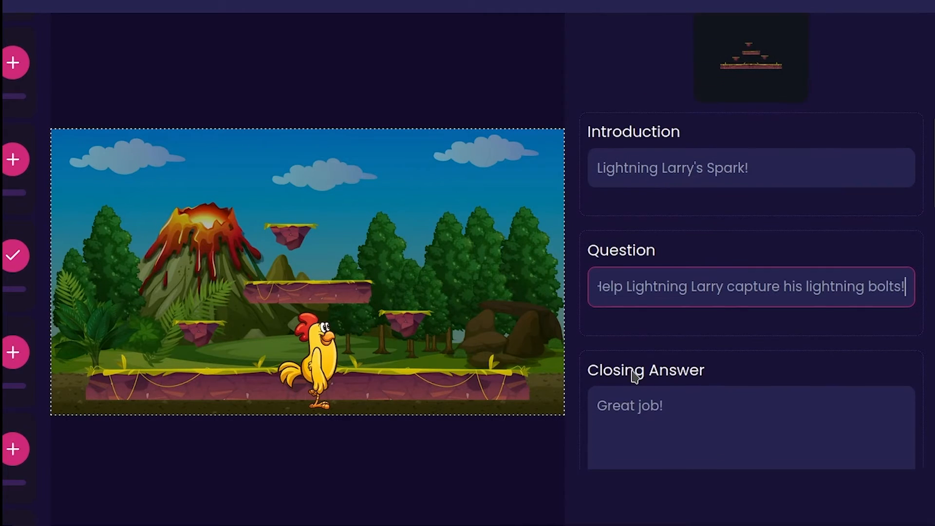
pyautogui.scroll(-2, 632, 375)
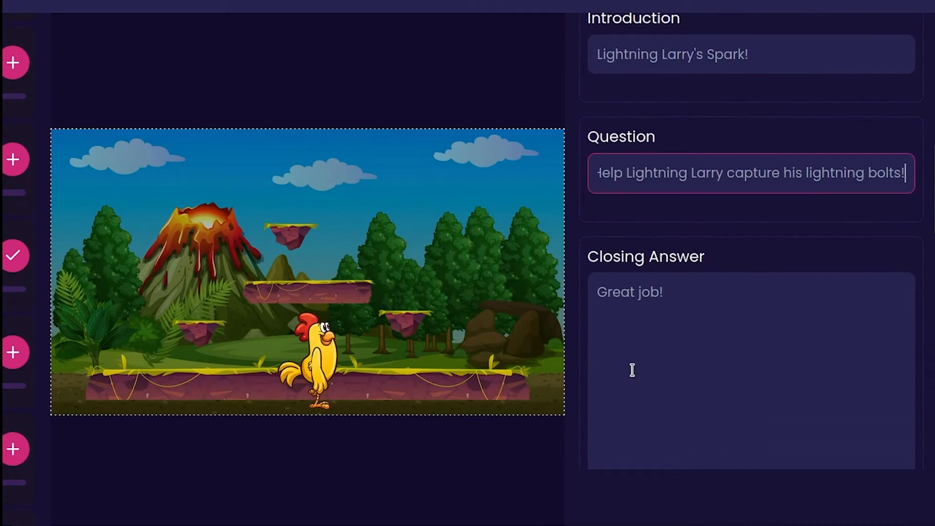
pyautogui.click(712, 291)
pyautogui.hotkey('ctrl', 'a')
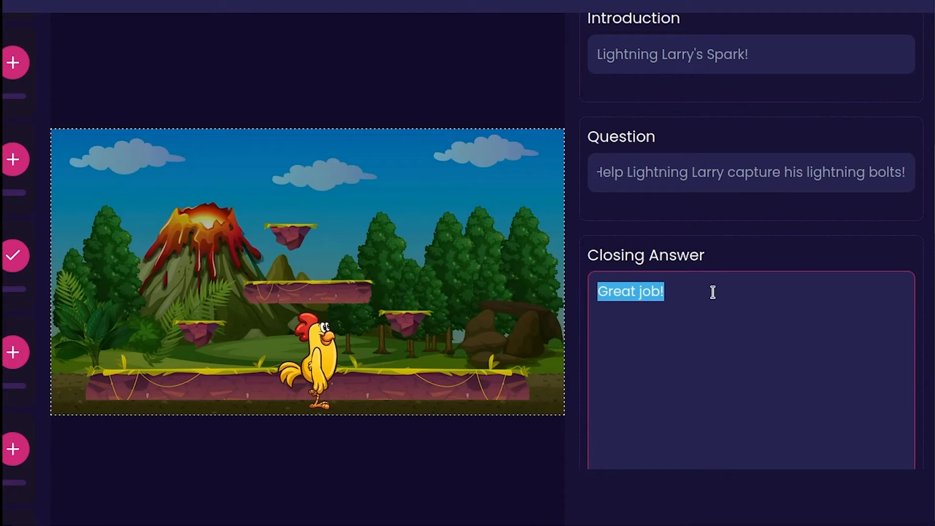
pyautogui.write('Thanks for playing')
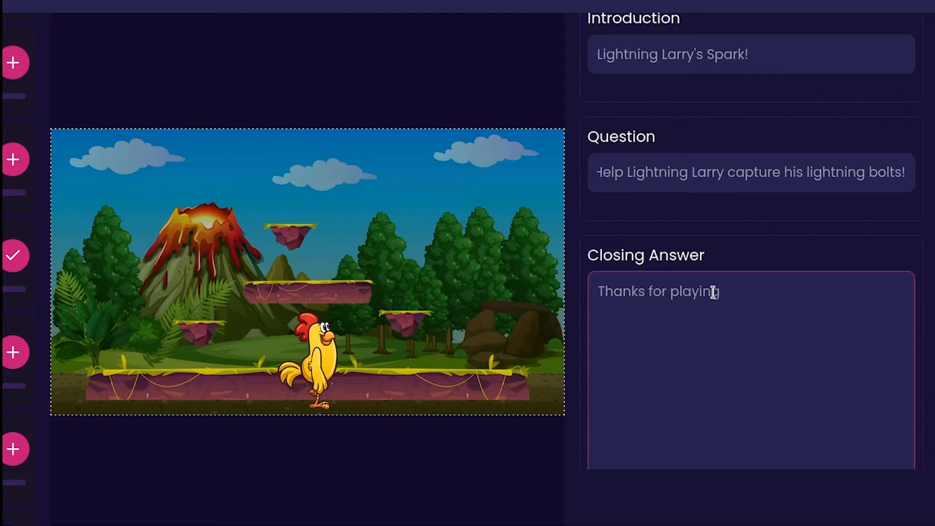
pyautogui.write(' my game!')
# Step: Remove the unicorn, rainbow and diamond from Level 1's collectibles
pyautogui.scroll(-5, 622, 224)
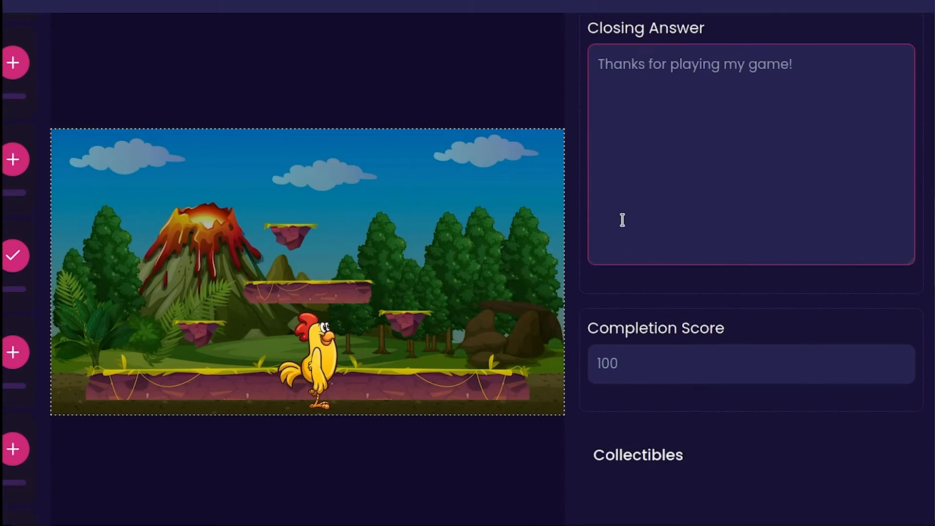
pyautogui.scroll(-2, 695, 266)
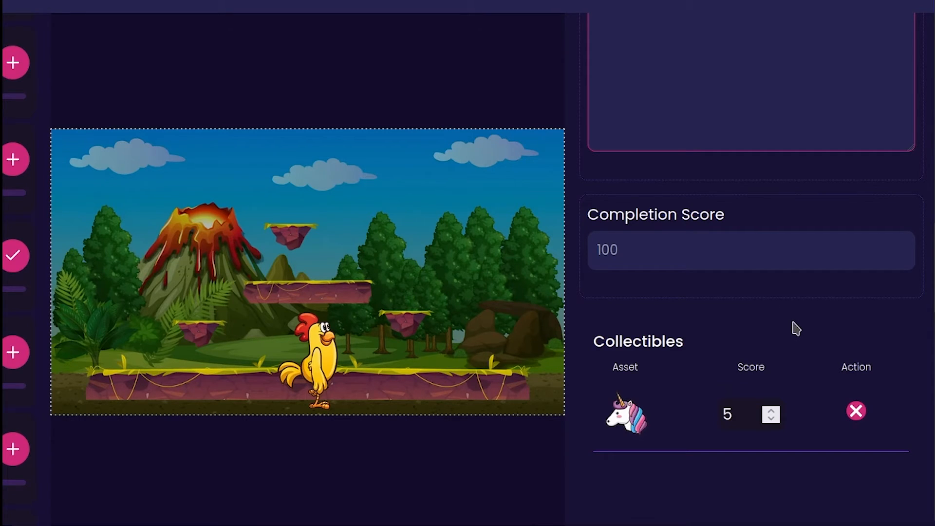
pyautogui.scroll(-2, 796, 328)
pyautogui.scroll(-2, 681, 276)
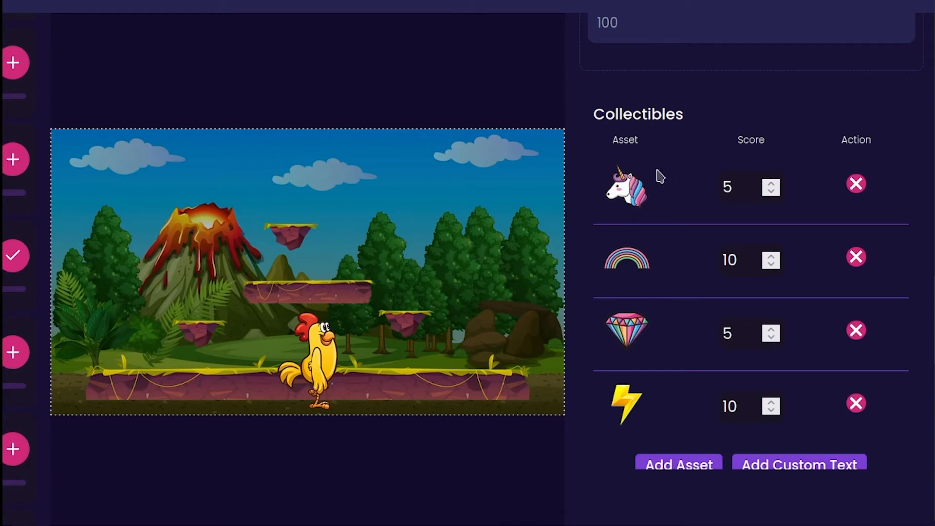
pyautogui.click(857, 185)
pyautogui.click(857, 185)
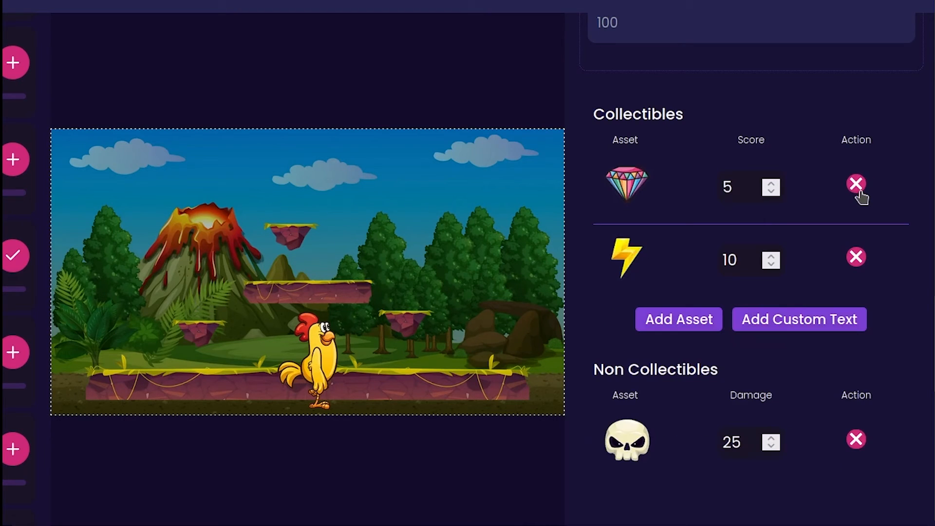
pyautogui.click(857, 188)
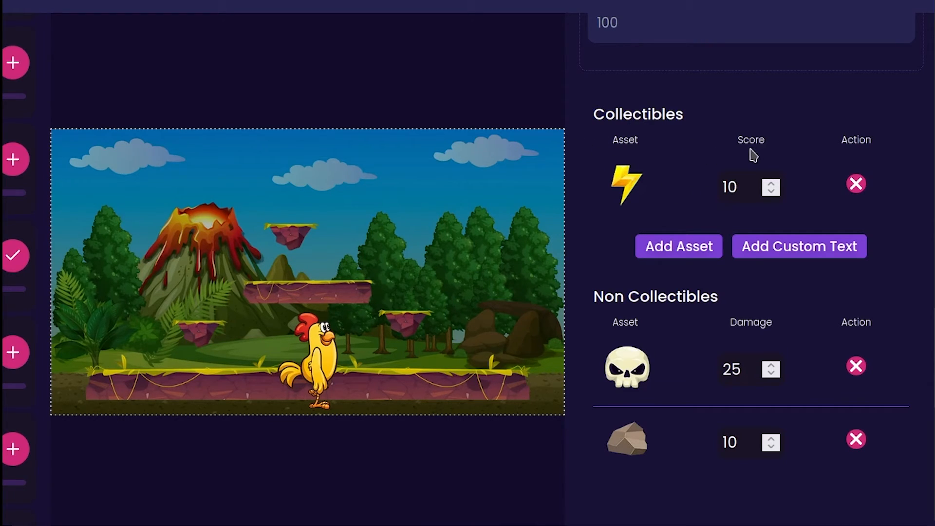
# Step: Set the score of the lightning bolt collectible in Level 1 to 25
pyautogui.doubleClick(742, 200)
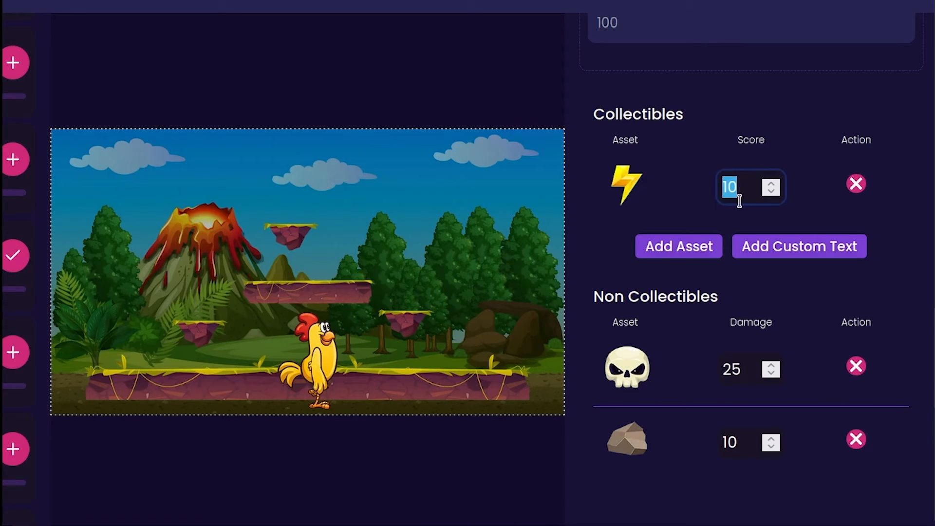
pyautogui.write('25')
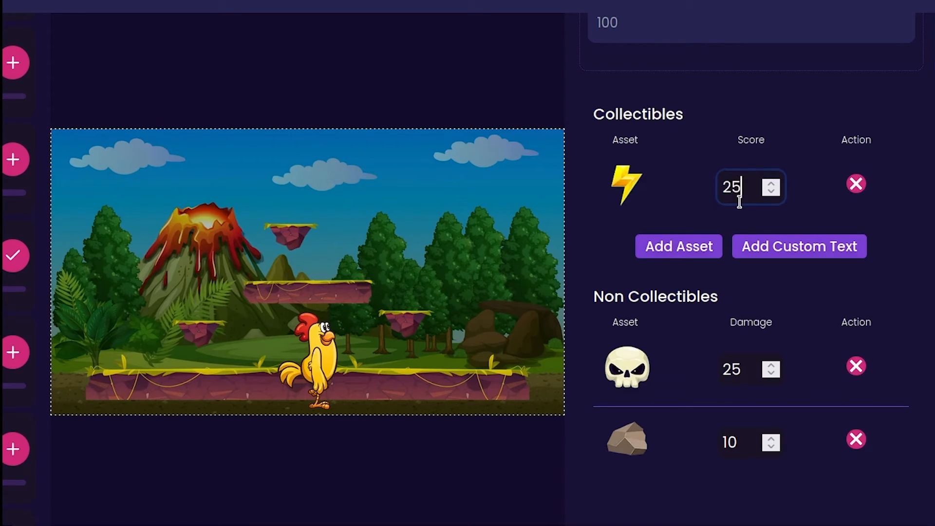
pyautogui.click(681, 153)
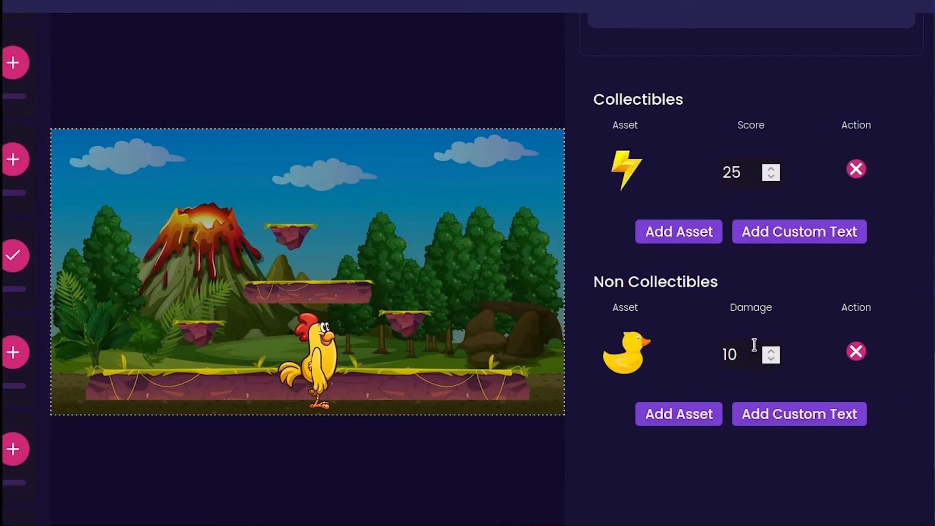
# Step: Set the damage of the rubber duck non-collectible in Level 1 to 25
pyautogui.doubleClick(745, 340)
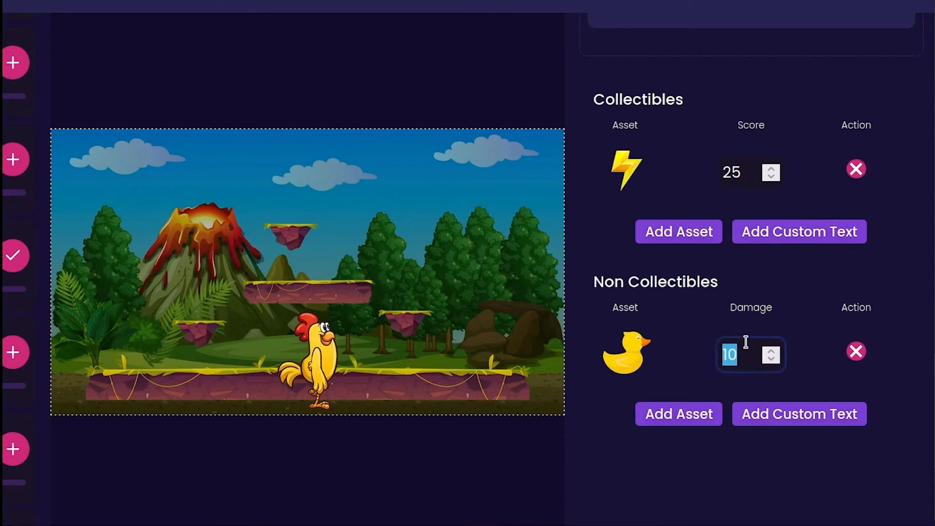
pyautogui.write('25')
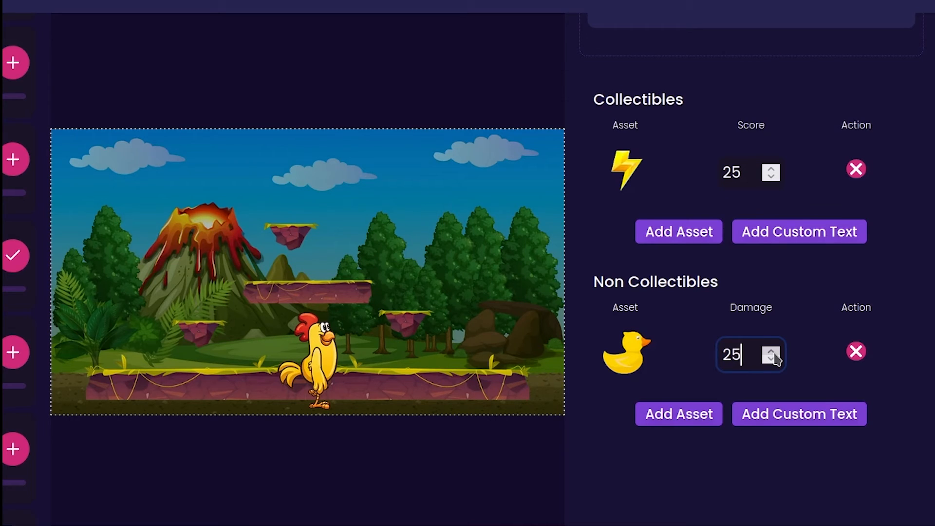
pyautogui.click(815, 375)
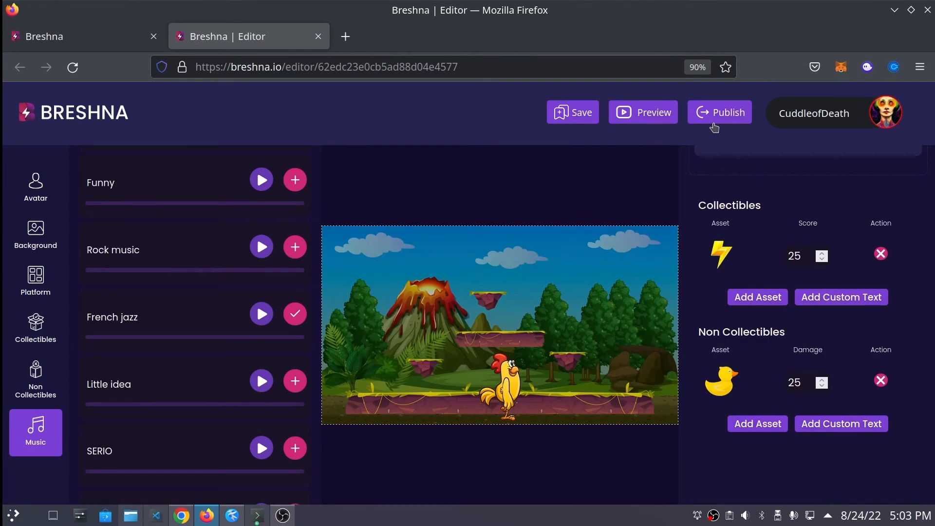
# Step: Publish the game, launch its live version and start Level 1
pyautogui.click(712, 119)
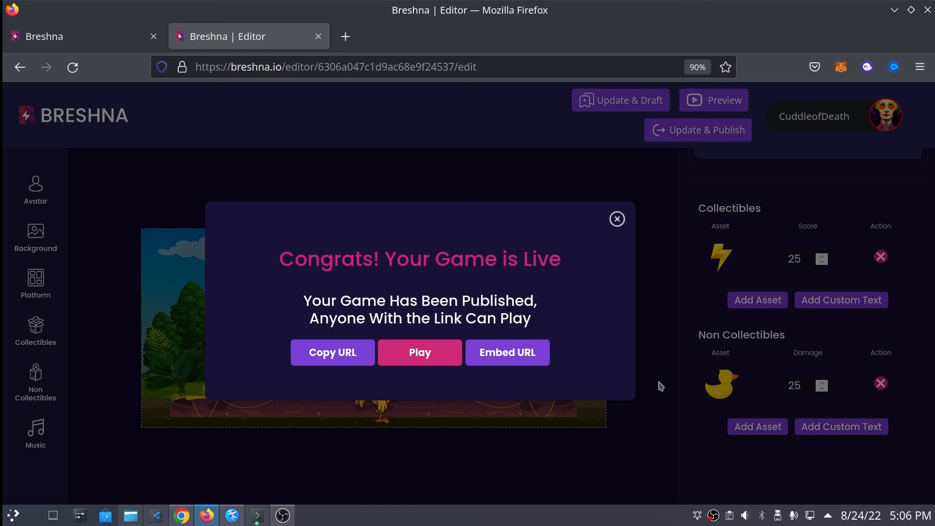
pyautogui.click(429, 352)
pyautogui.click(552, 278)
pyautogui.click(509, 457)
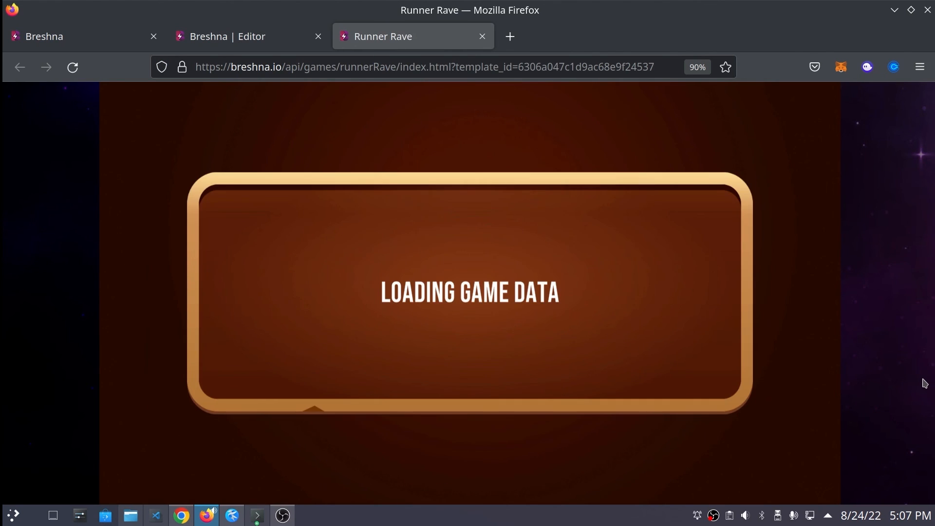
# Step: Play-test Level 1 by moving the chicken forward and jumping across platforms to collect lightning bolts
pyautogui.press('Right')
pyautogui.press('Up')
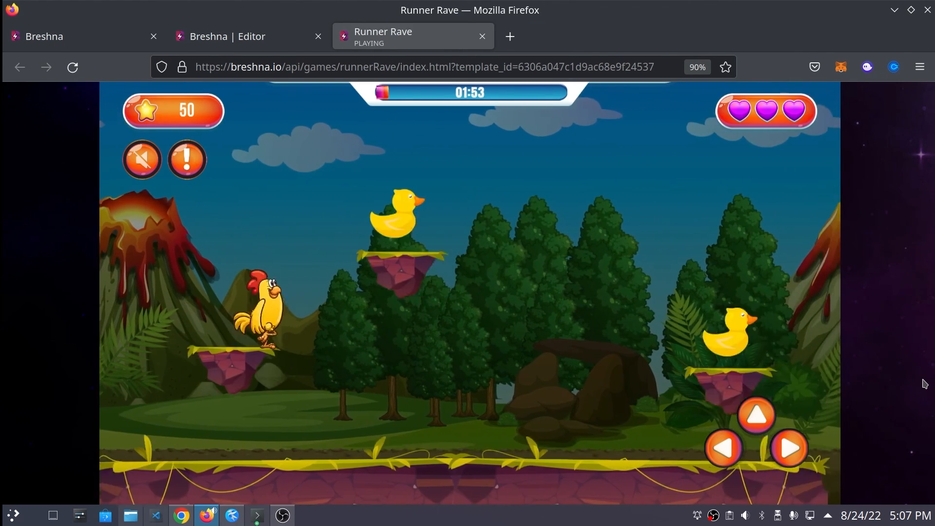
pyautogui.press('Right')
pyautogui.press('Up')
pyautogui.press('Up')
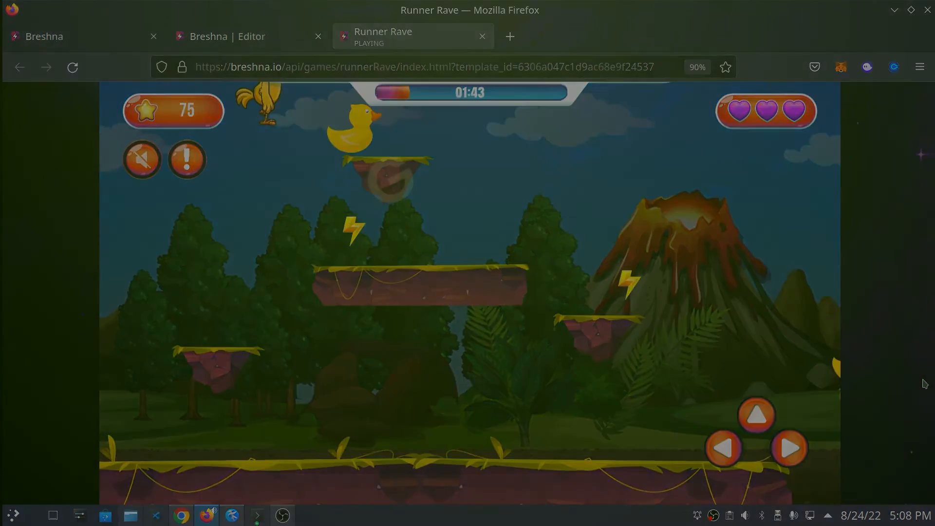